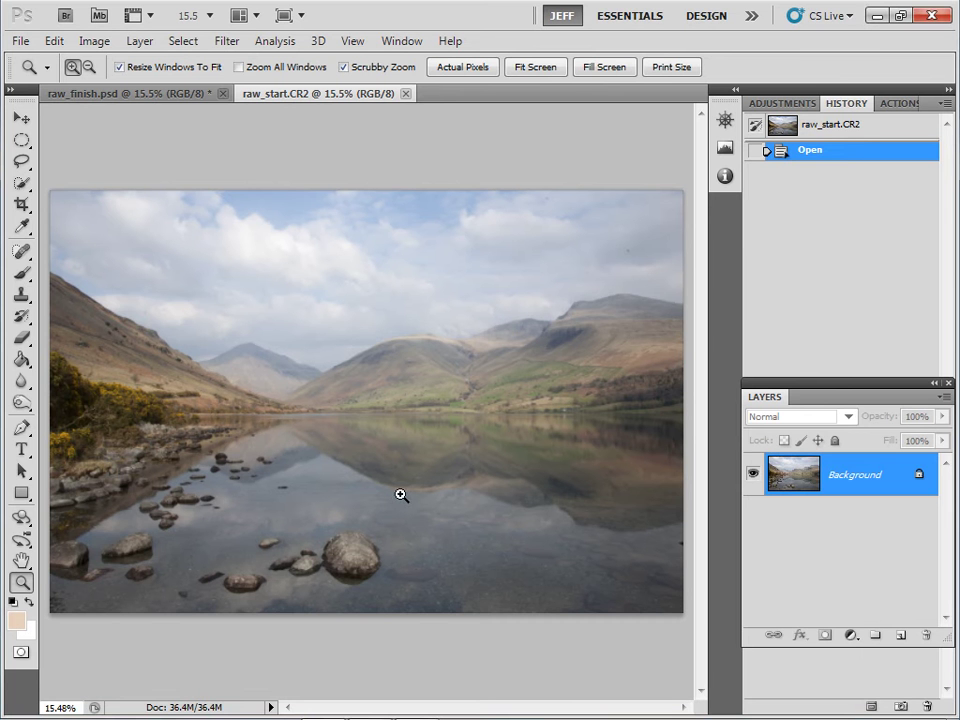
Compare the finished landscape in raw_finish.psd with the unedited raw_start.CR2 by switching between the two open documents
key(ctrl+Tab)
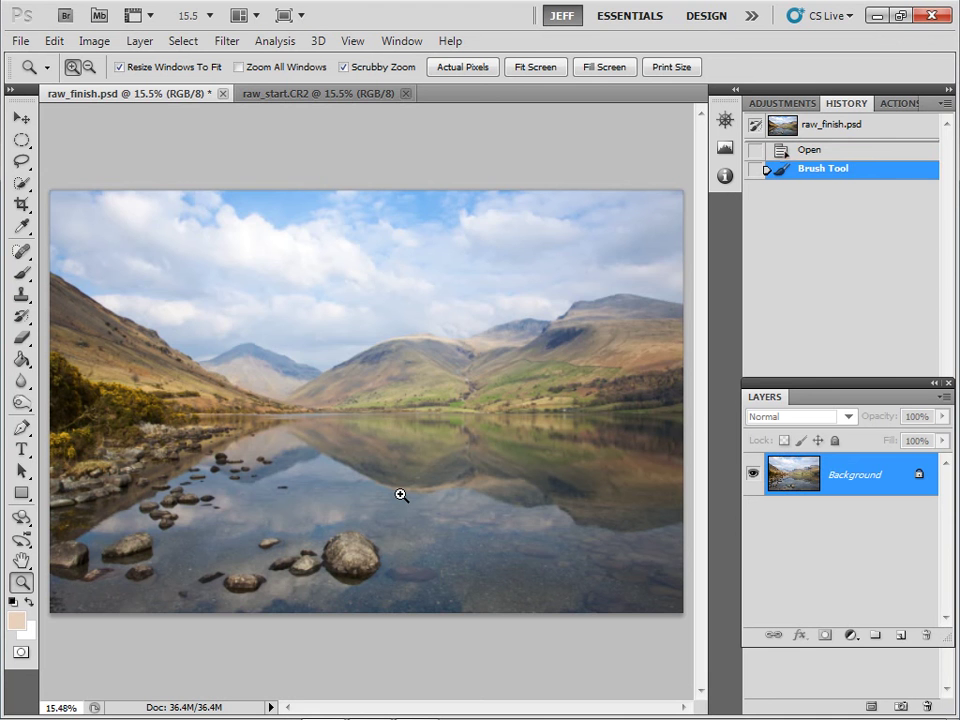
key(ctrl+Tab)
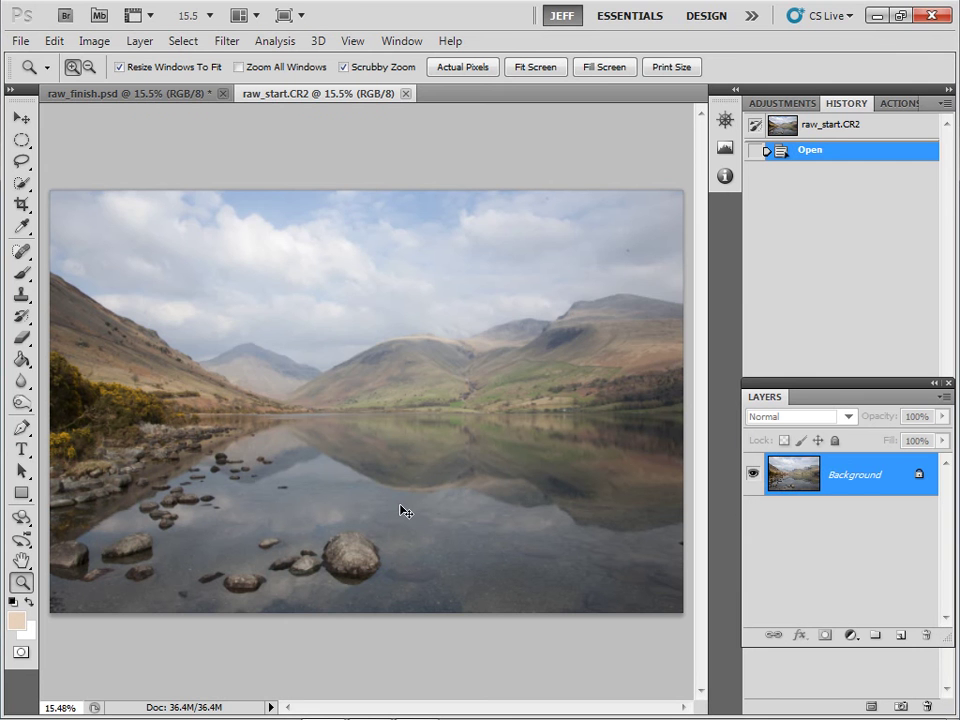
key(ctrl+Tab)
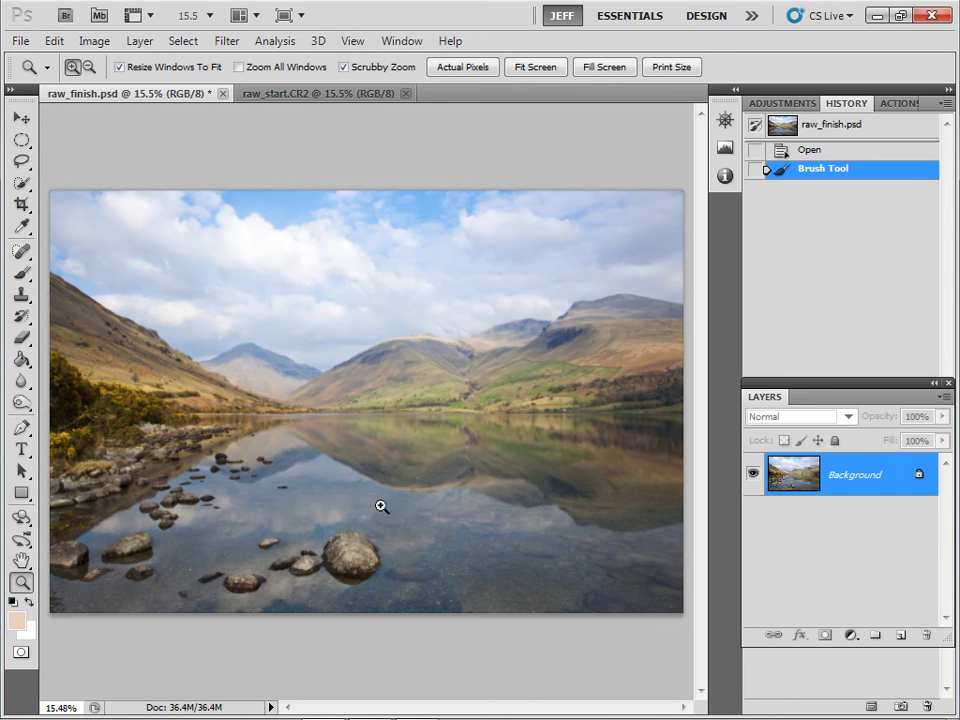
key(ctrl+Tab)
key(ctrl+Tab)
Close raw_start.CR2 without saving its changes and reopen the file in Camera Raw
click(405, 94)
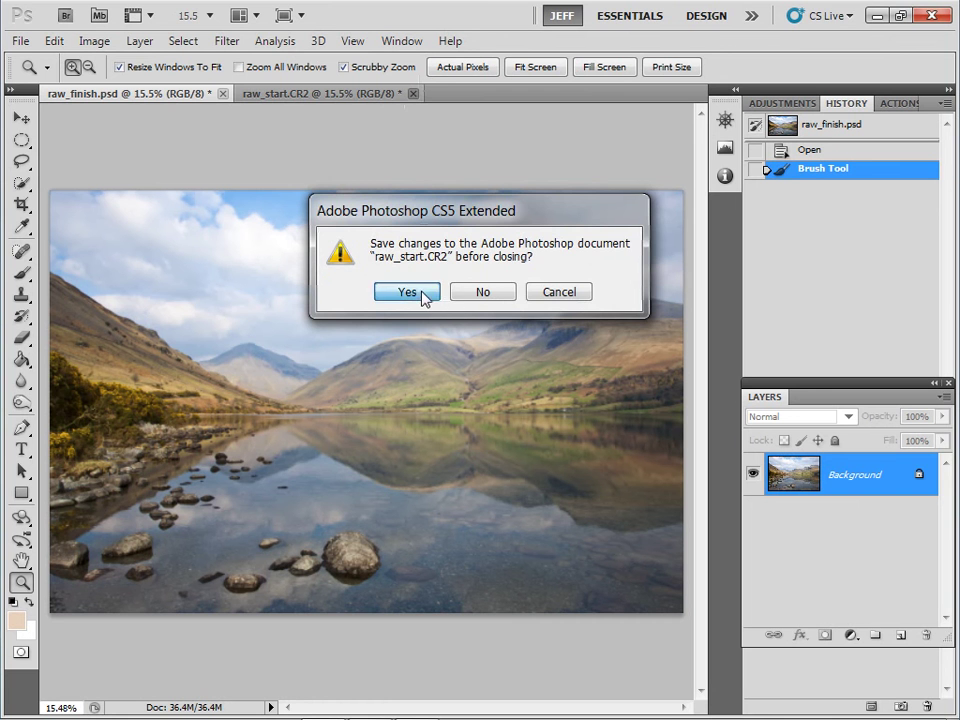
click(481, 293)
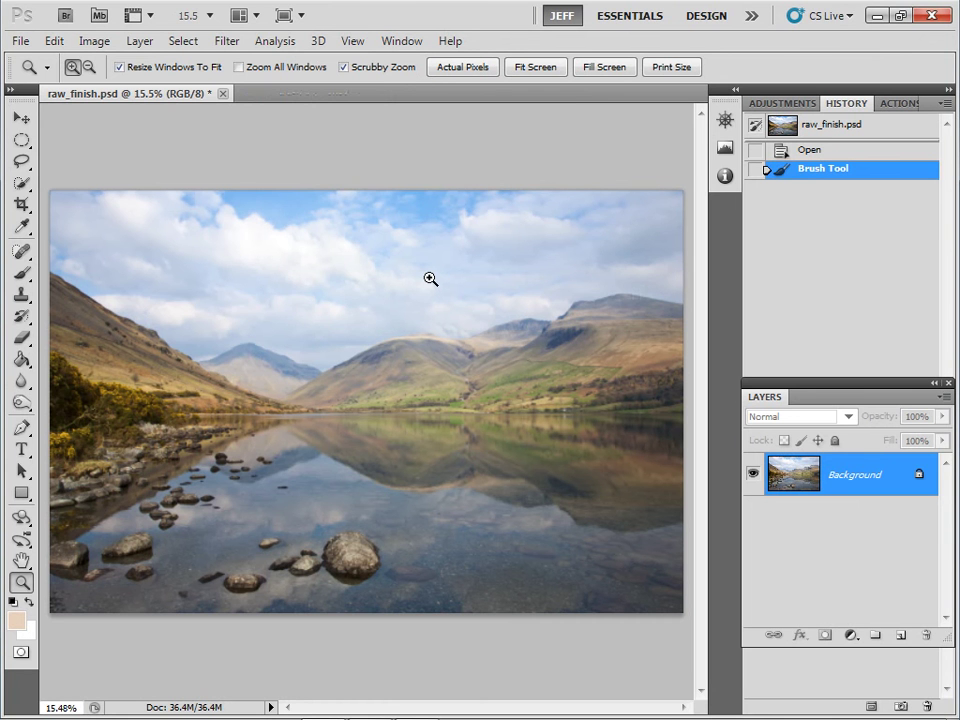
click(20, 40)
click(72, 58)
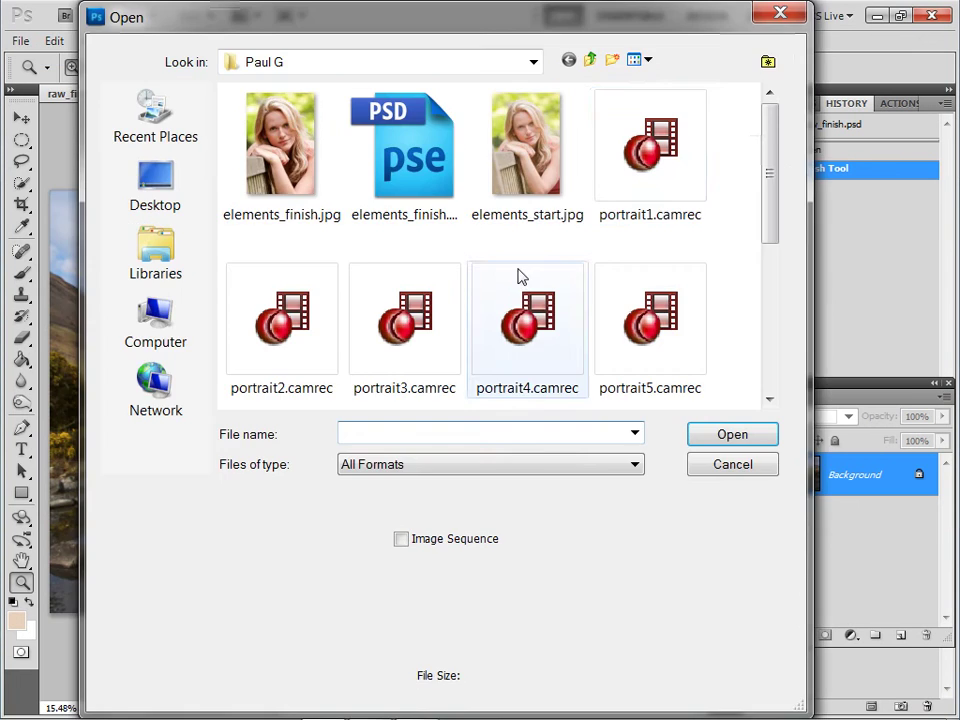
scroll(767, 236, down, 5)
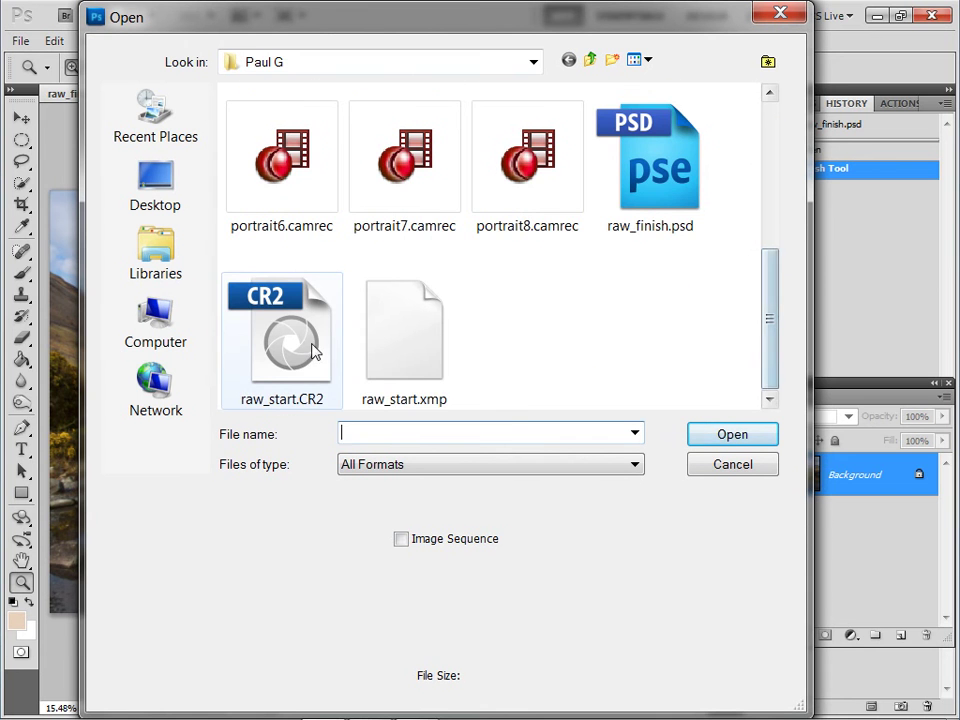
click(298, 342)
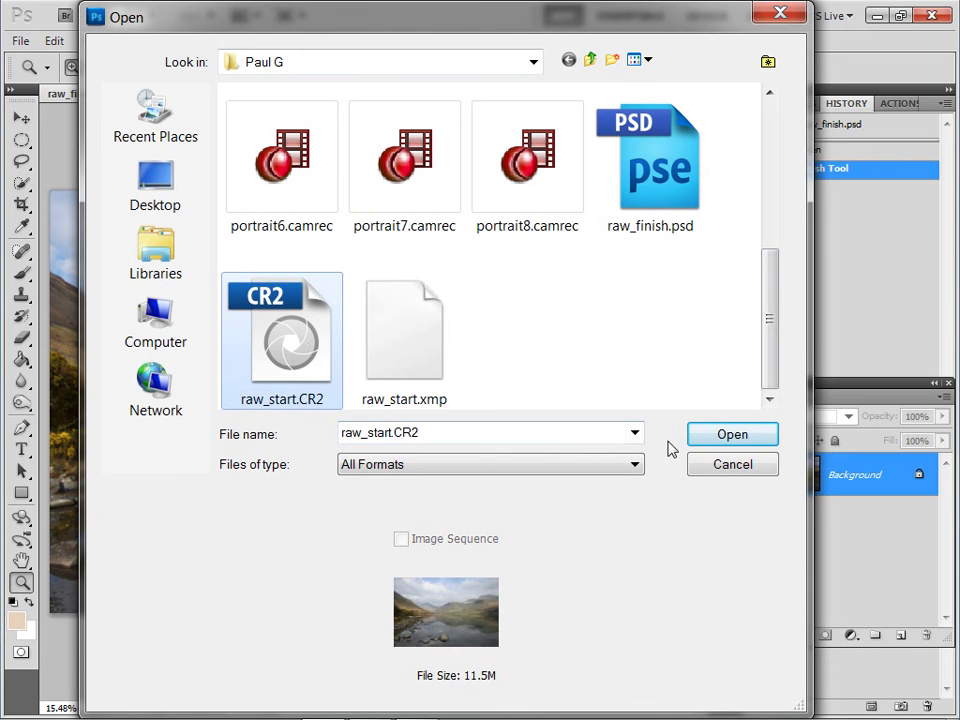
click(718, 436)
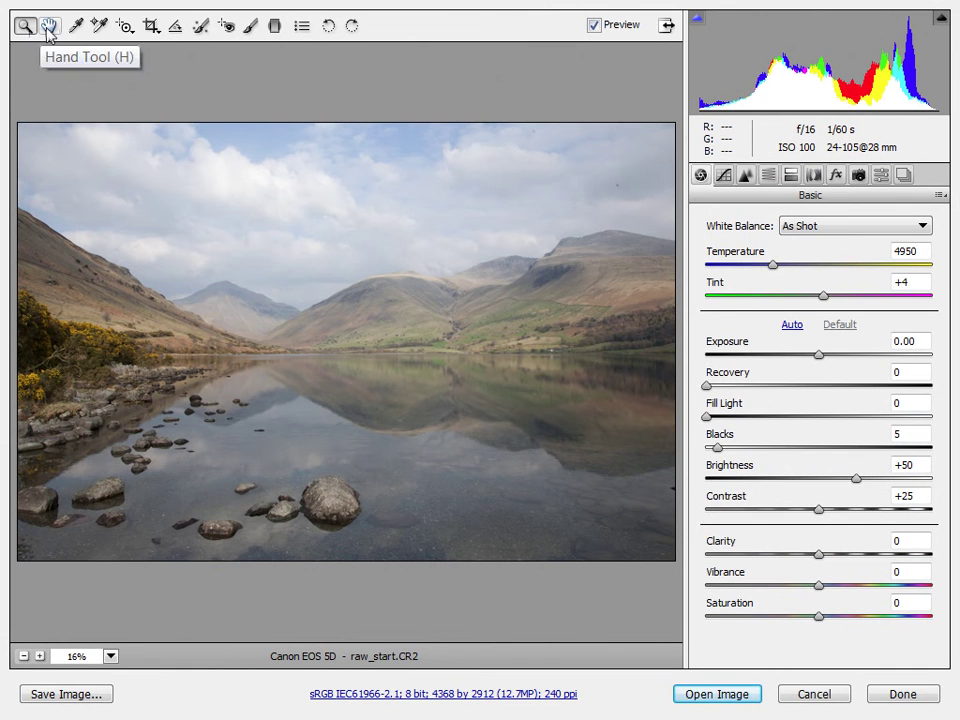
Sample the white balance from several spots in the bright clouds and reset it to As Shot
click(77, 29)
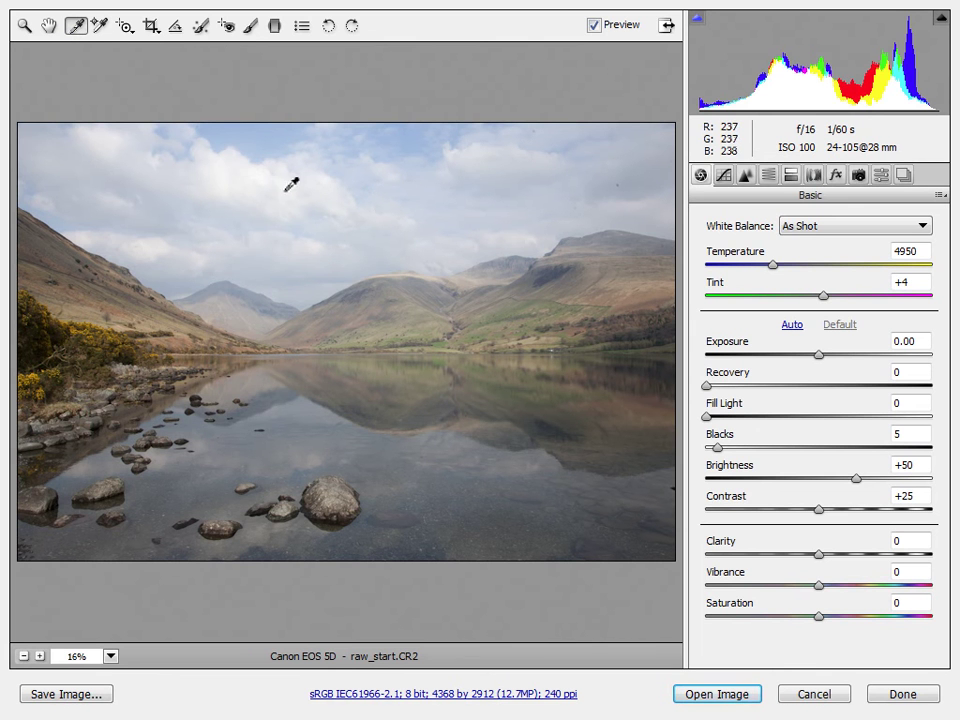
click(226, 176)
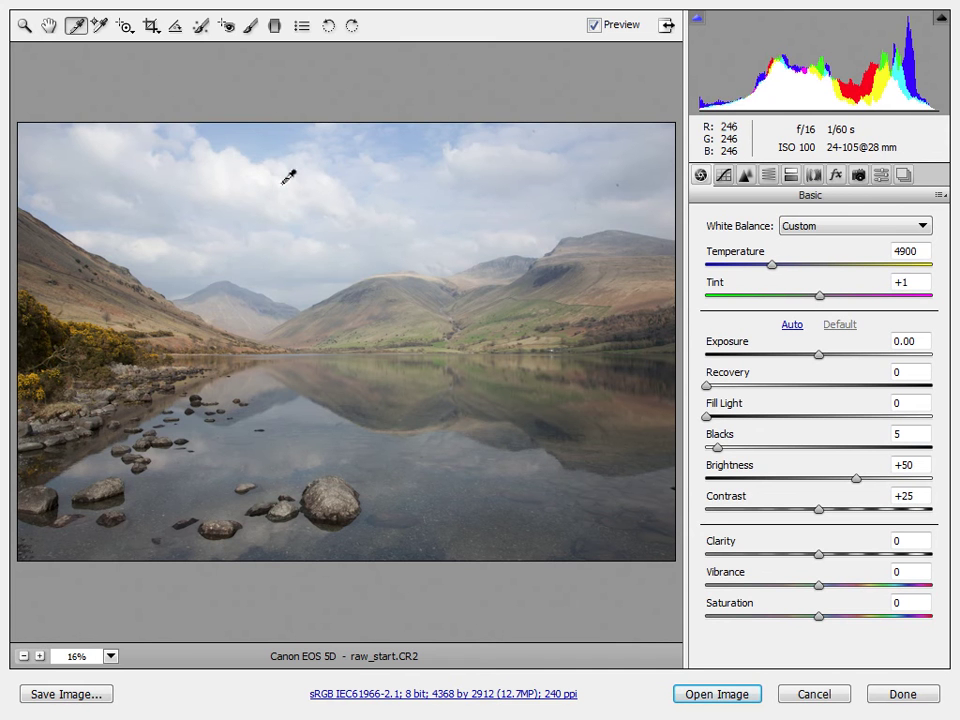
click(229, 186)
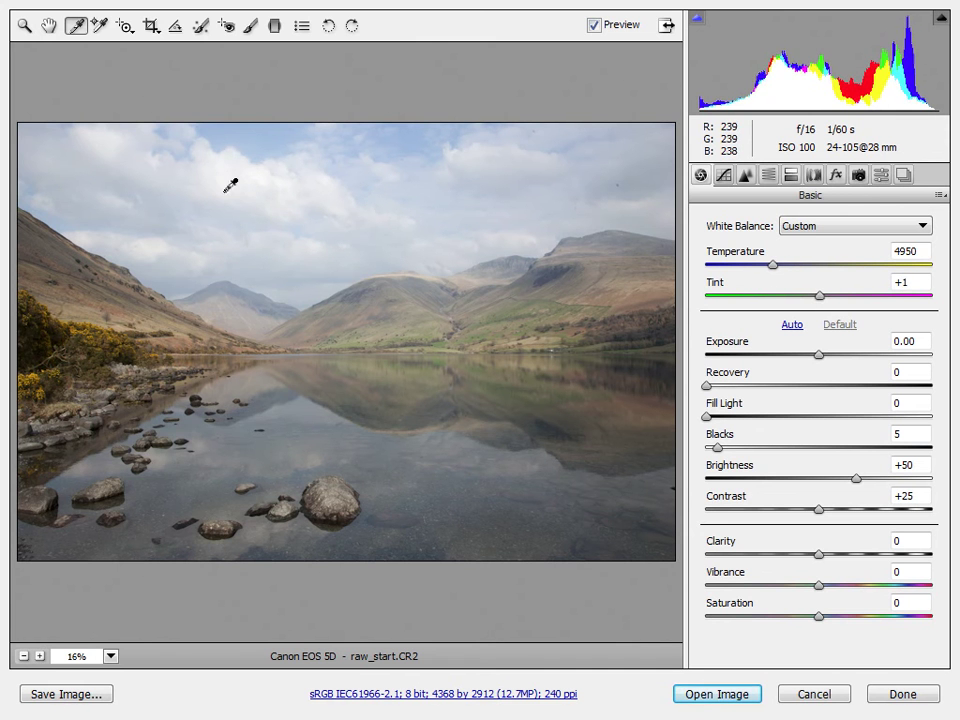
click(222, 186)
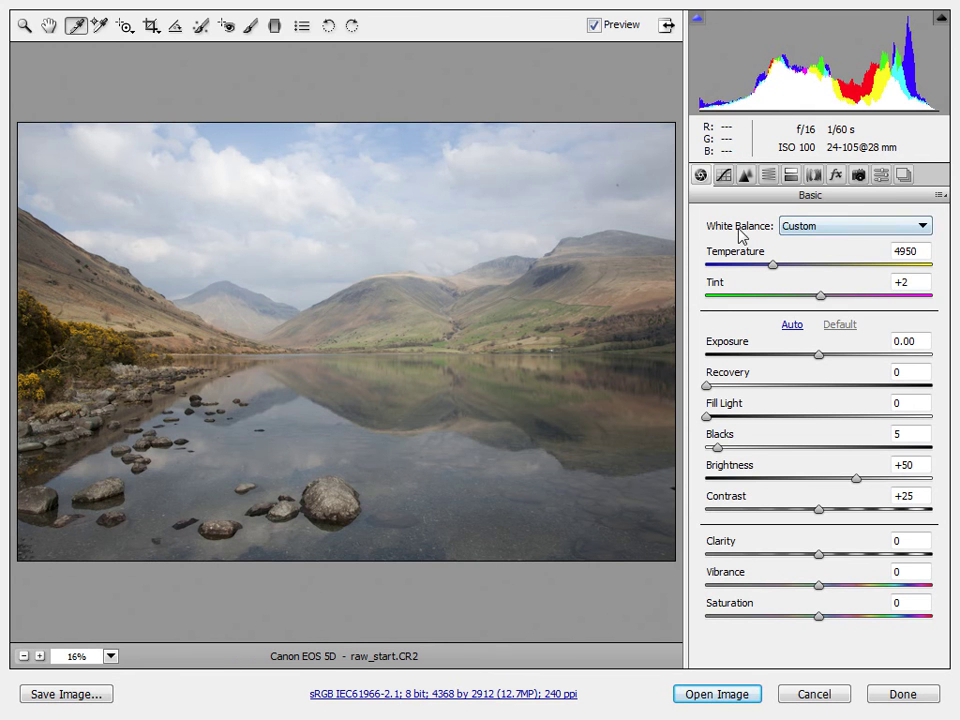
click(923, 228)
click(800, 302)
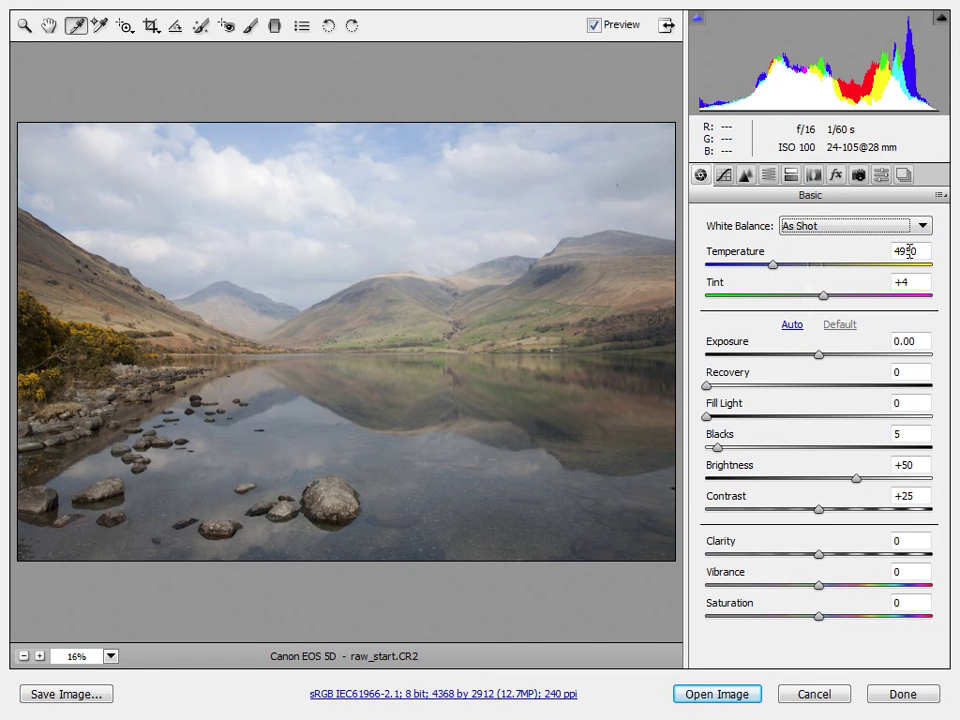
Resample the white balance from different bright cloud areas with the White Balance tool, ending at Temperature 4950 and Tint +1
click(227, 174)
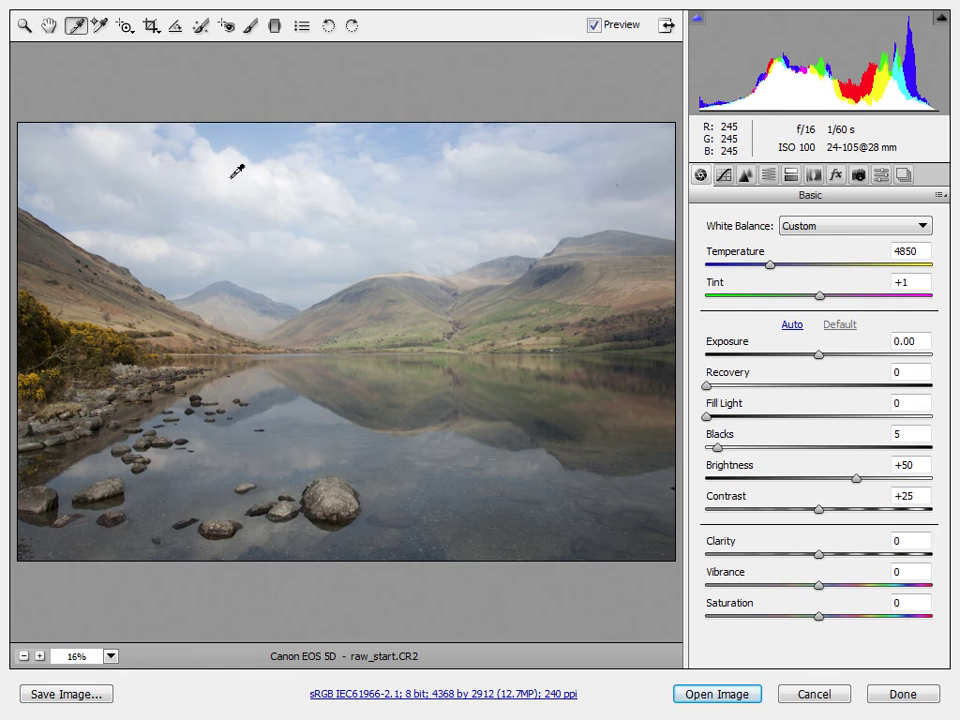
click(263, 169)
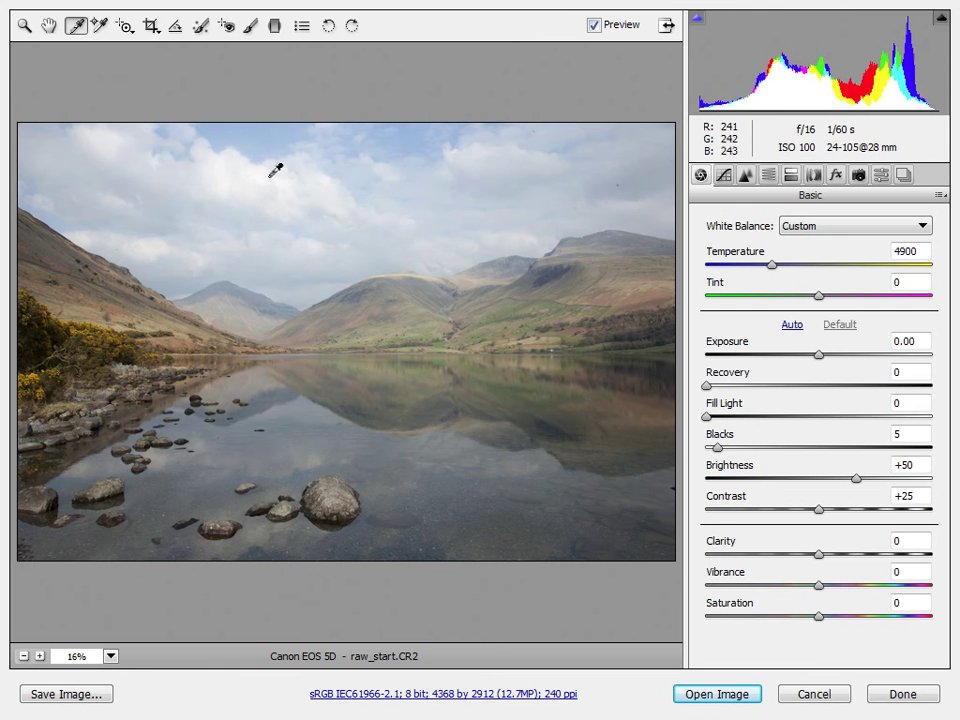
click(266, 175)
click(251, 170)
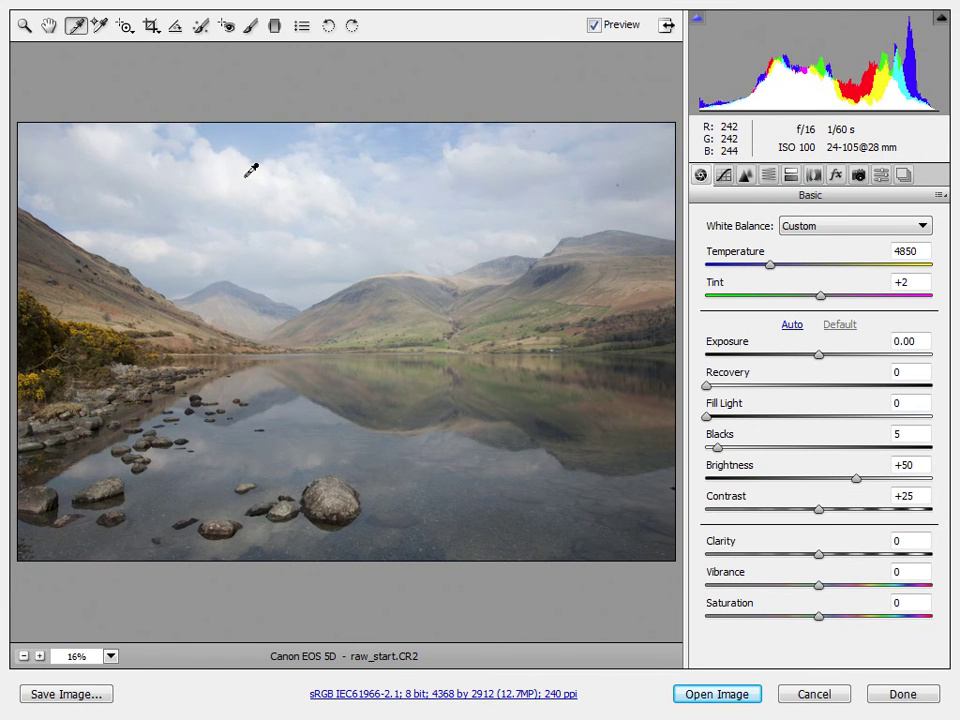
click(225, 166)
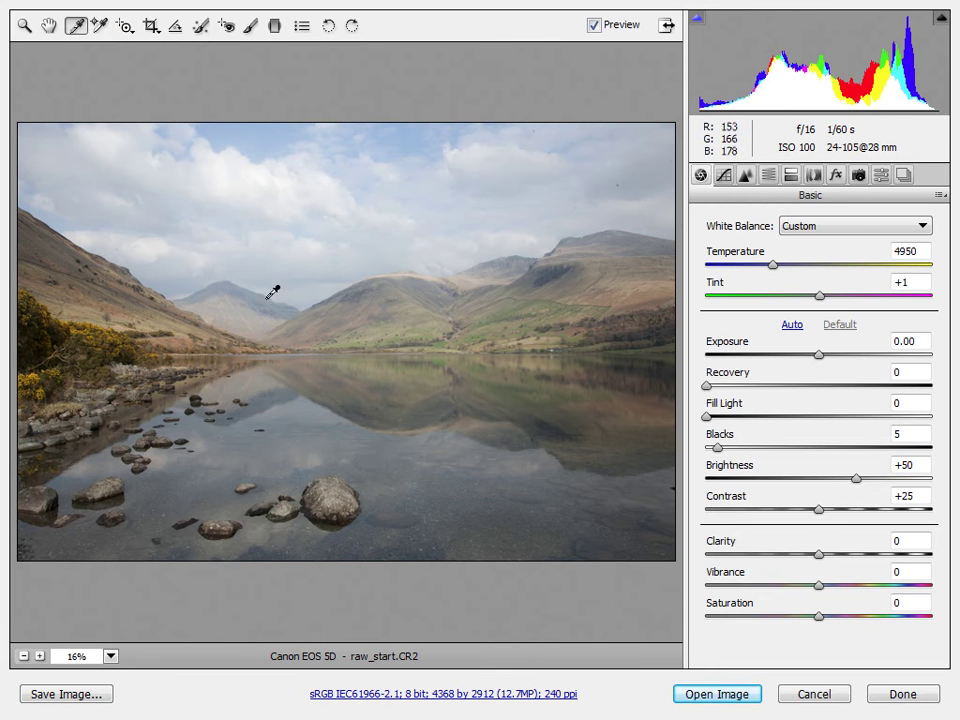
Draw a crop of about 2673 by 2525 pixels around the lake's centre, reposition it lower, and clear the crop
click(152, 27)
drag(139, 133, 540, 513)
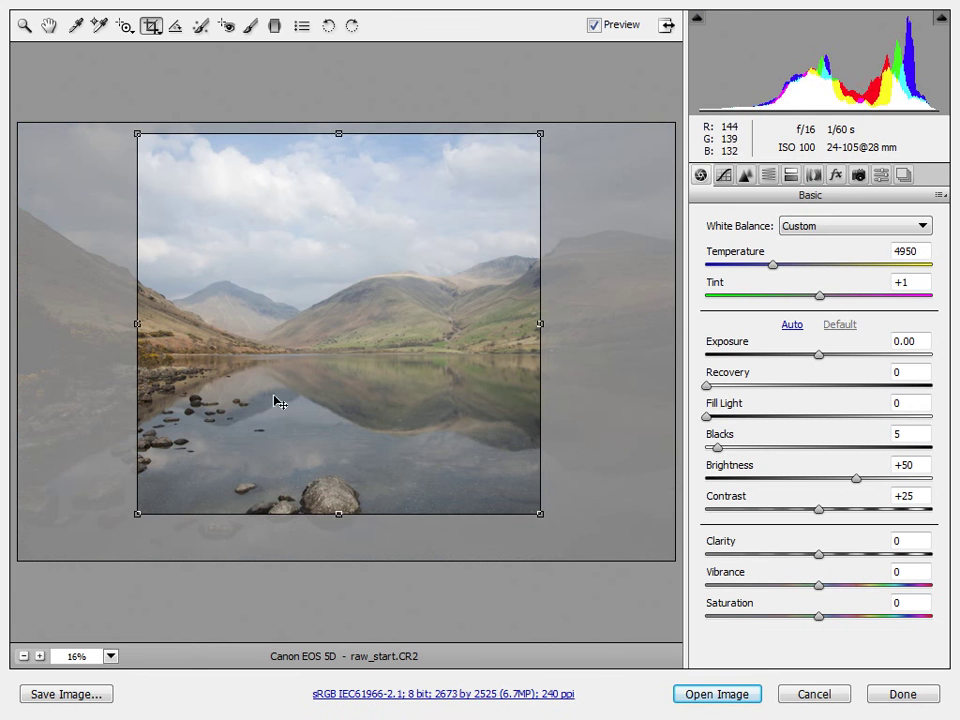
drag(320, 404, 308, 431)
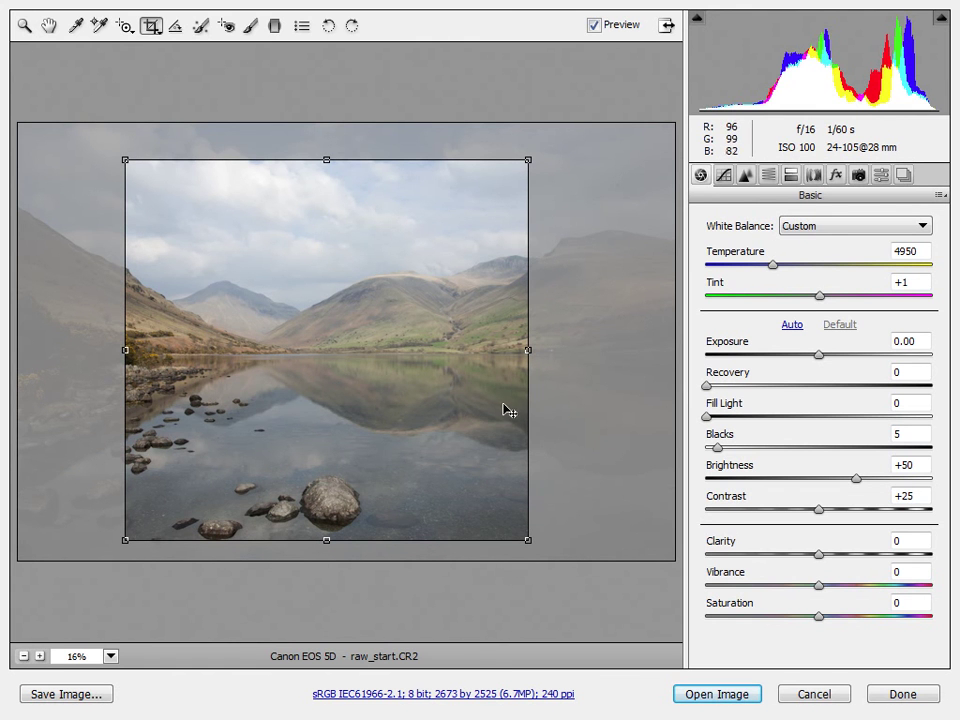
right_click(356, 337)
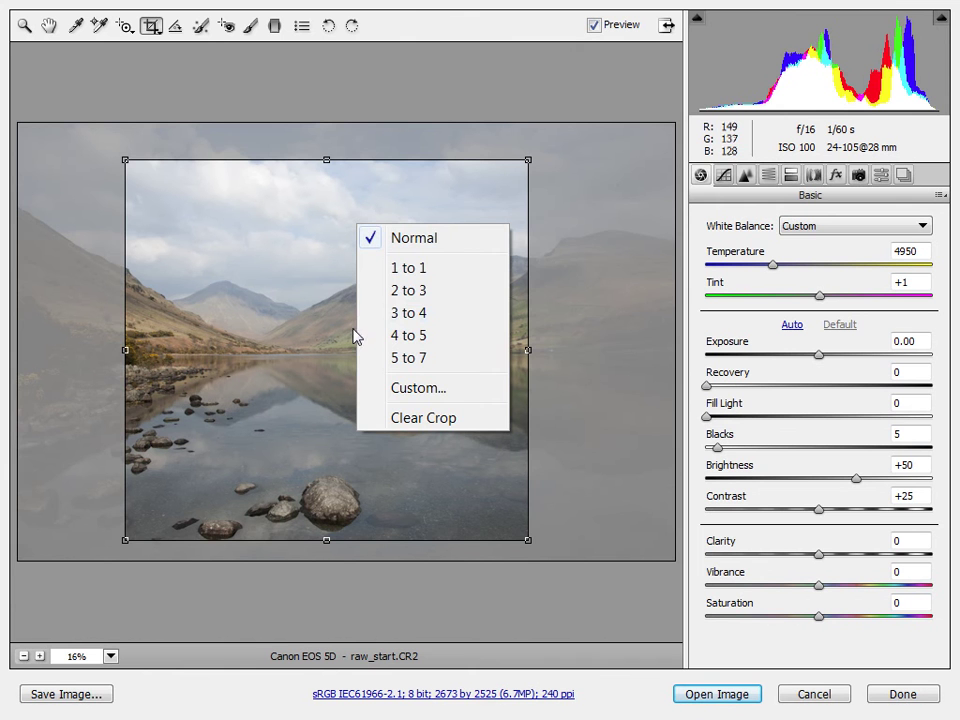
click(413, 420)
Straighten the photo along the far shoreline with the Straighten tool
click(176, 30)
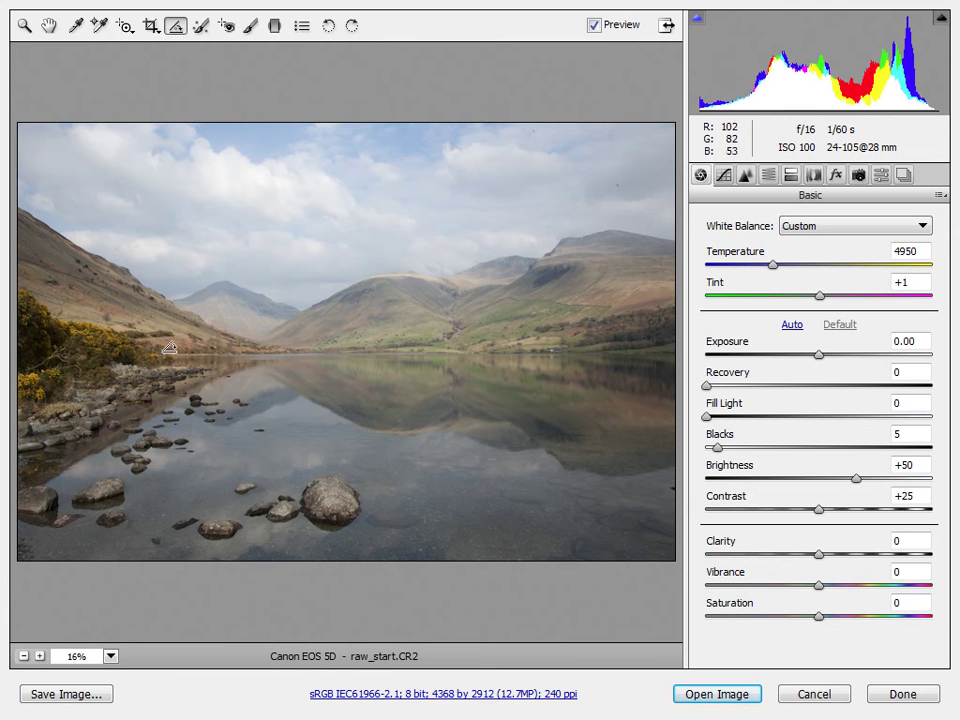
drag(158, 351, 558, 349)
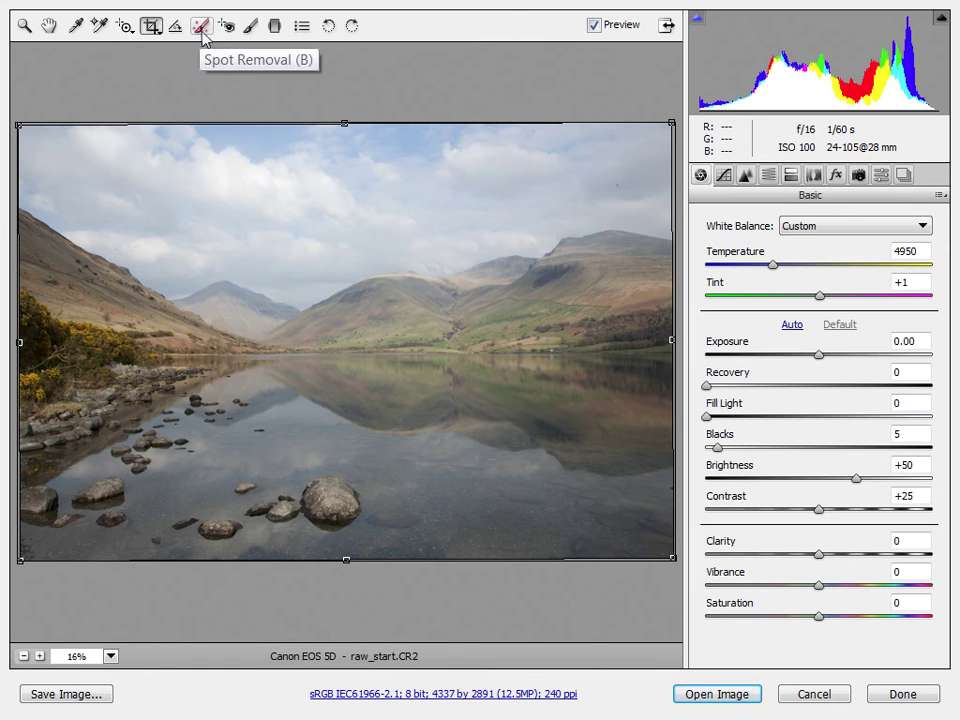
click(201, 27)
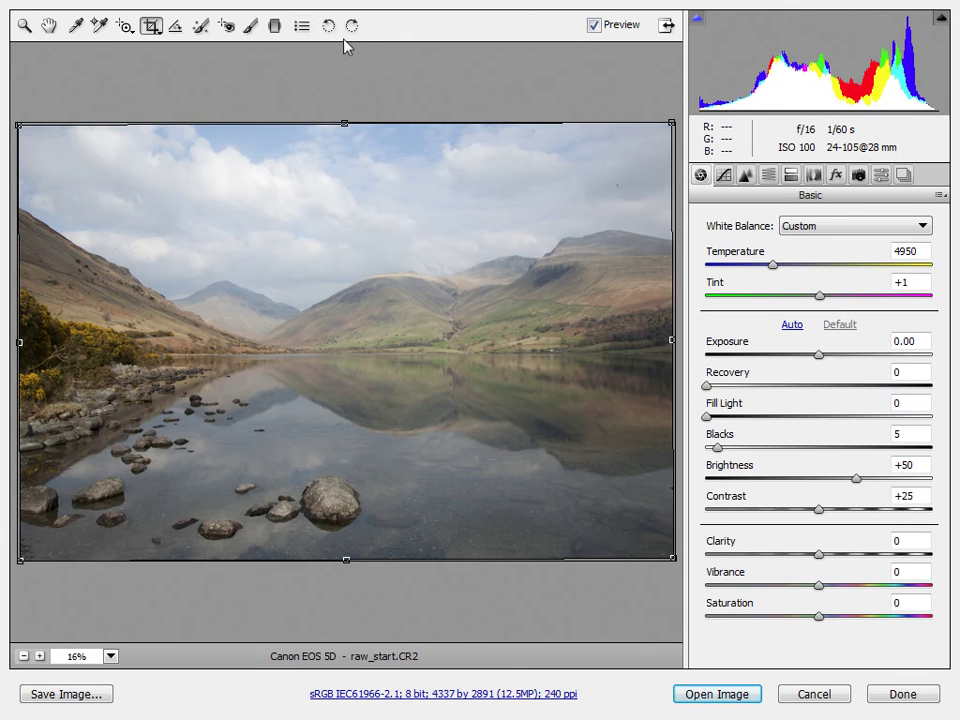
Toggle the preview off and on several times to compare the photo with and without the adjustments
double_click(596, 30)
click(597, 30)
click(595, 30)
click(595, 30)
click(597, 30)
click(597, 30)
Raise Exposure to +0.50 and turn on the highlight clipping warning
drag(820, 362, 834, 363)
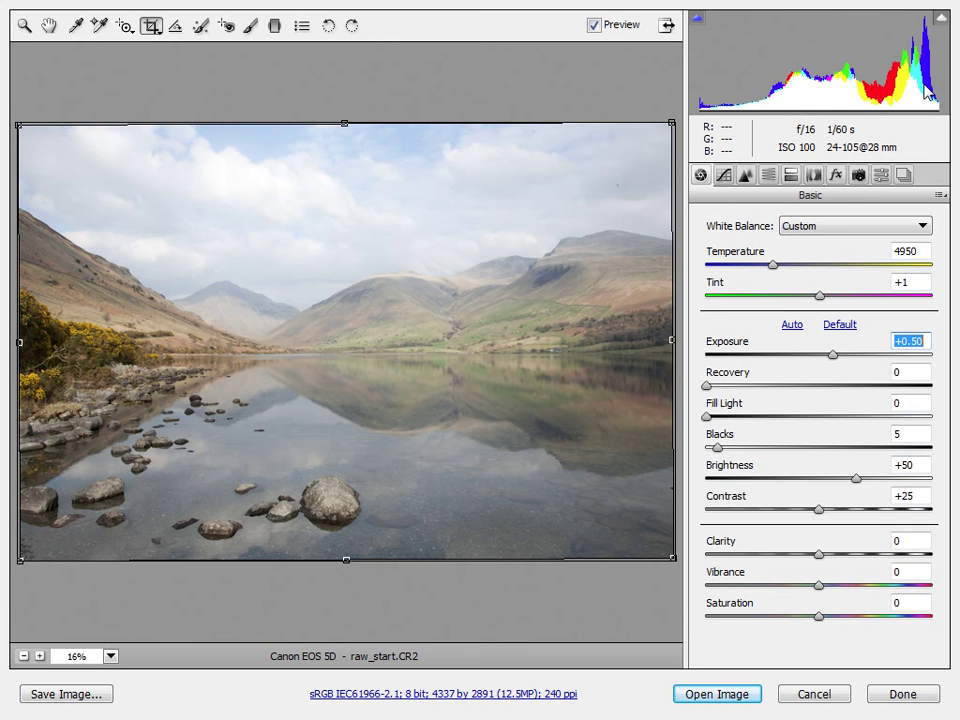
click(941, 19)
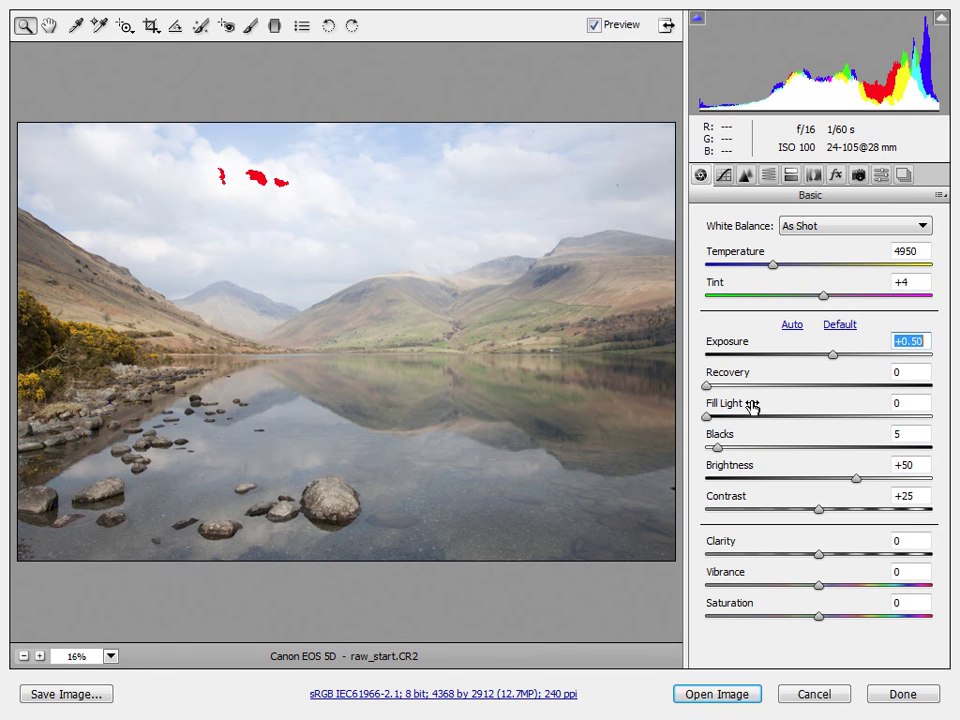
Try Recovery at 100 to restore the clipped cloud highlights, and return it to 0
click(707, 387)
drag(707, 388, 940, 398)
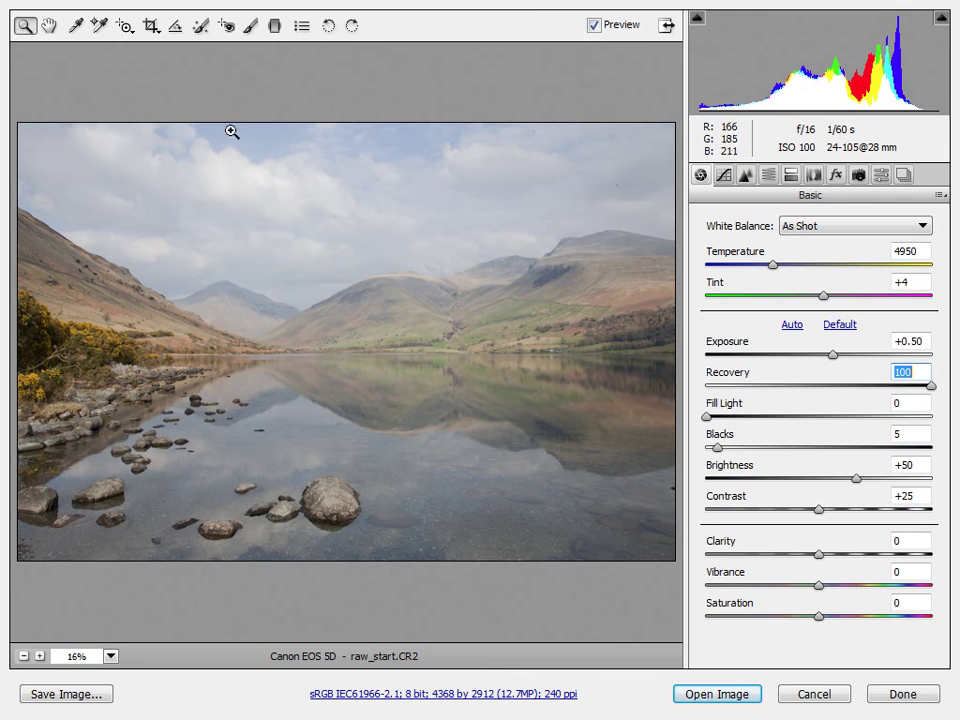
drag(931, 389, 662, 398)
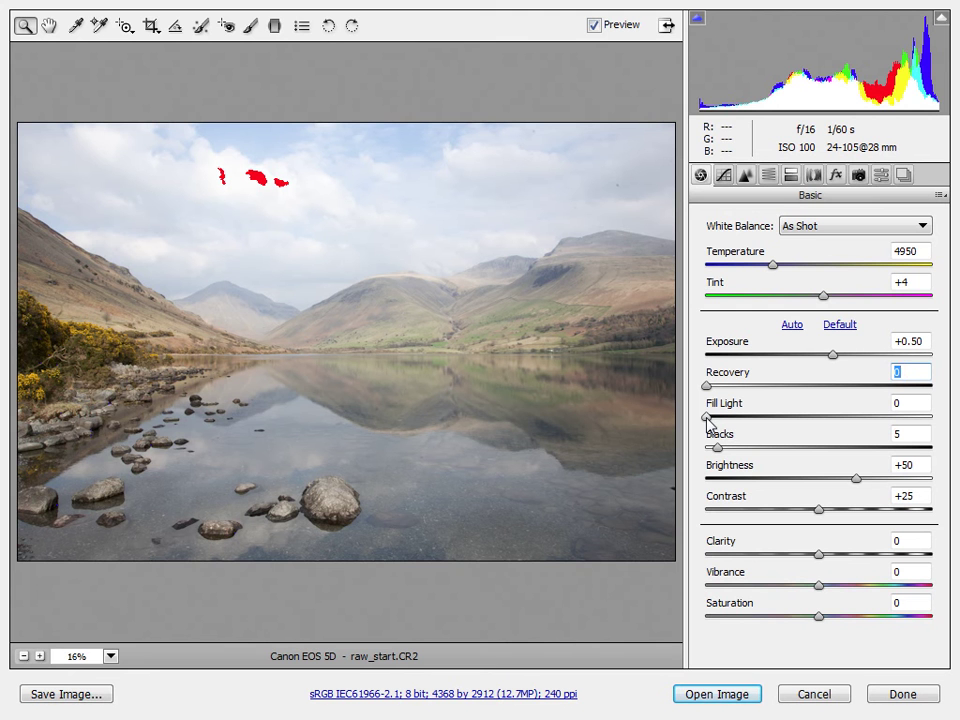
Set Blacks to 15 and toggle the shadow clipping warning off and on to check the dark areas
drag(717, 446, 741, 451)
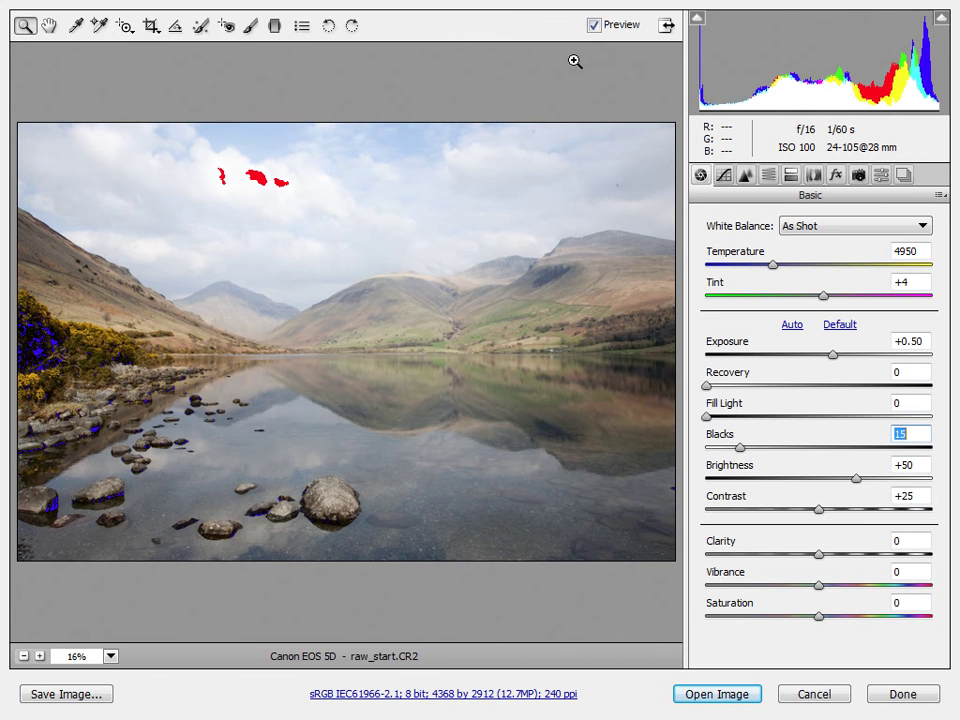
click(698, 24)
click(698, 24)
Try Blacks at 30 to examine heavier shadow clipping, and return it to 15
drag(741, 456, 777, 457)
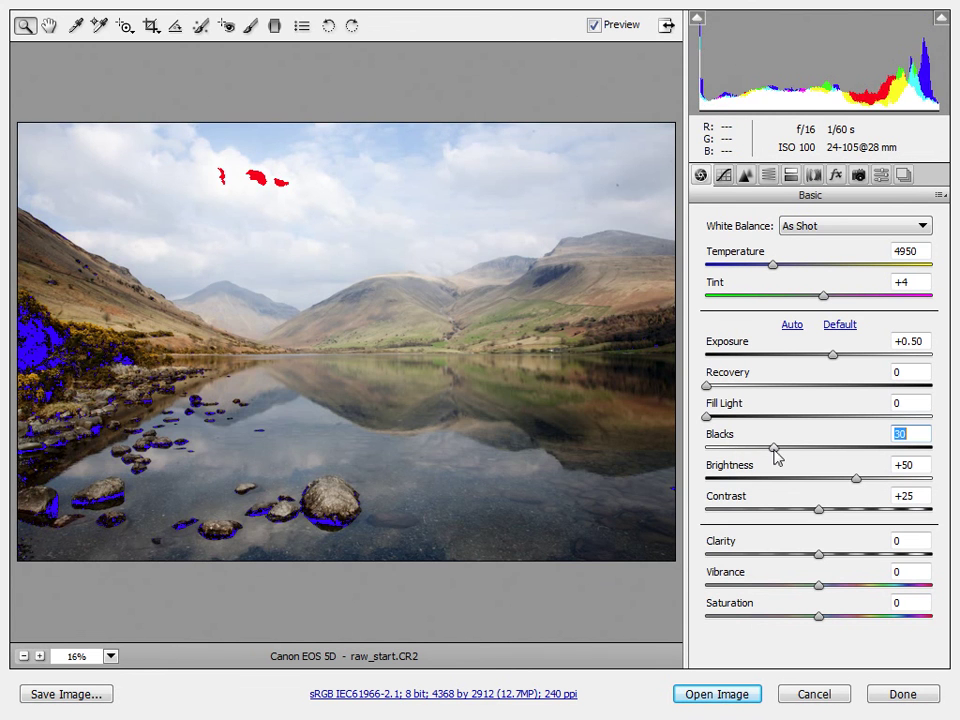
key(Down)
drag(778, 453, 742, 455)
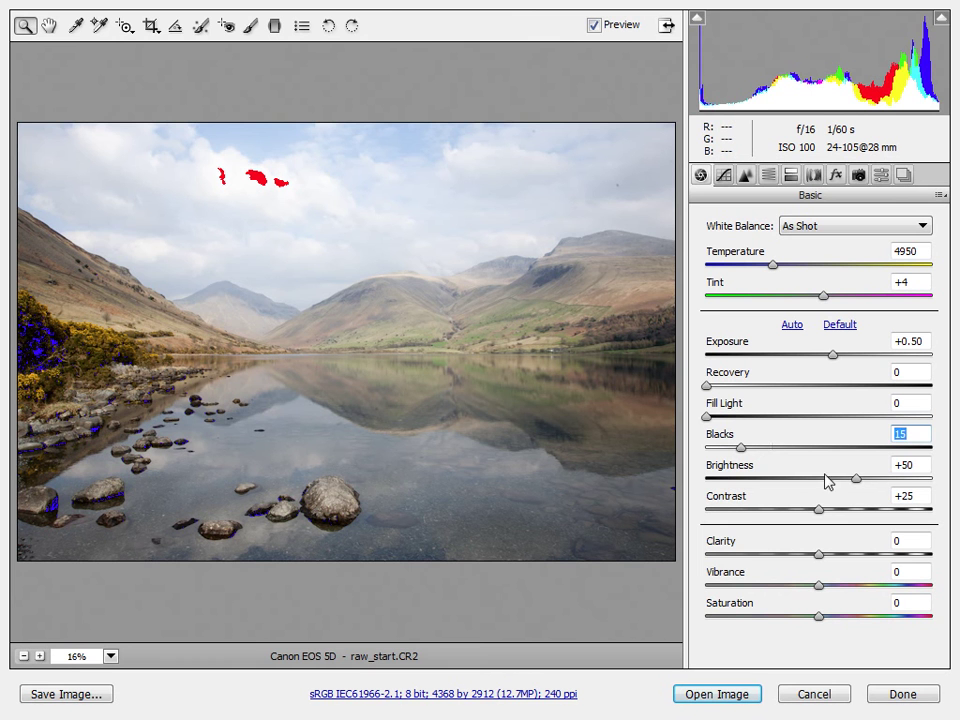
Lower Brightness to +25 and raise Contrast to +40
click(856, 480)
drag(856, 482, 838, 487)
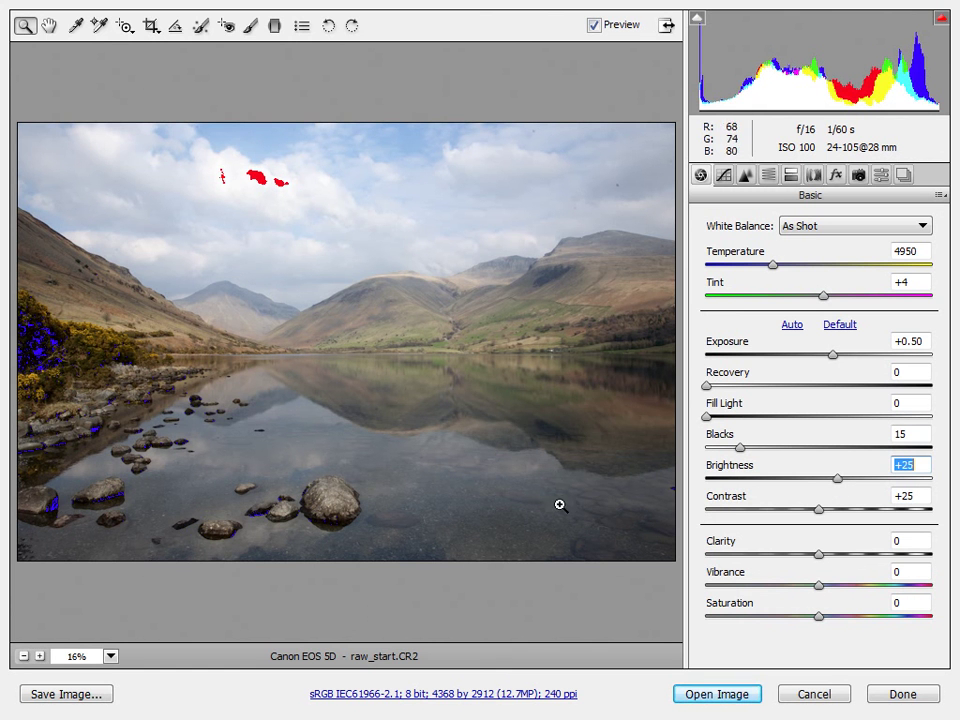
drag(817, 507, 842, 511)
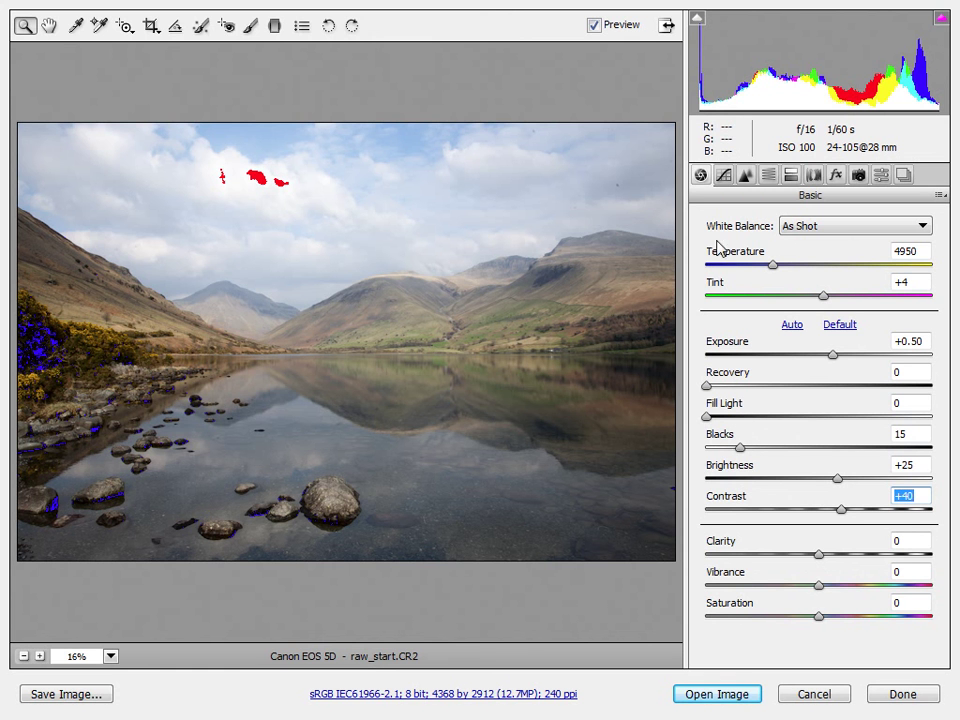
Turn off the shadow and highlight clipping warnings and raise Clarity to +100
click(697, 18)
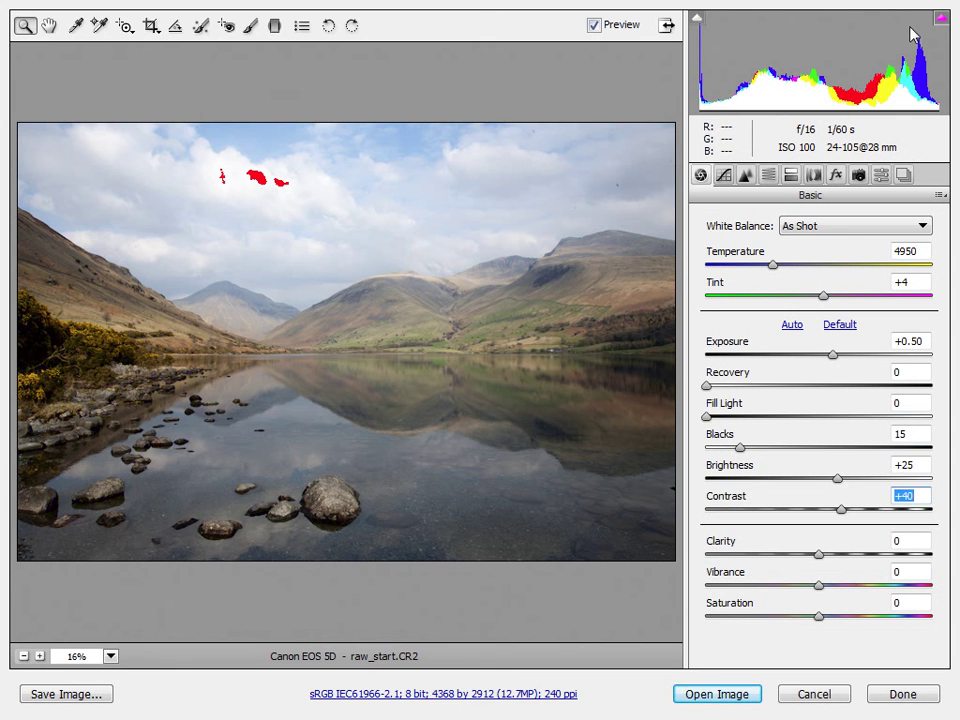
drag(818, 556, 939, 557)
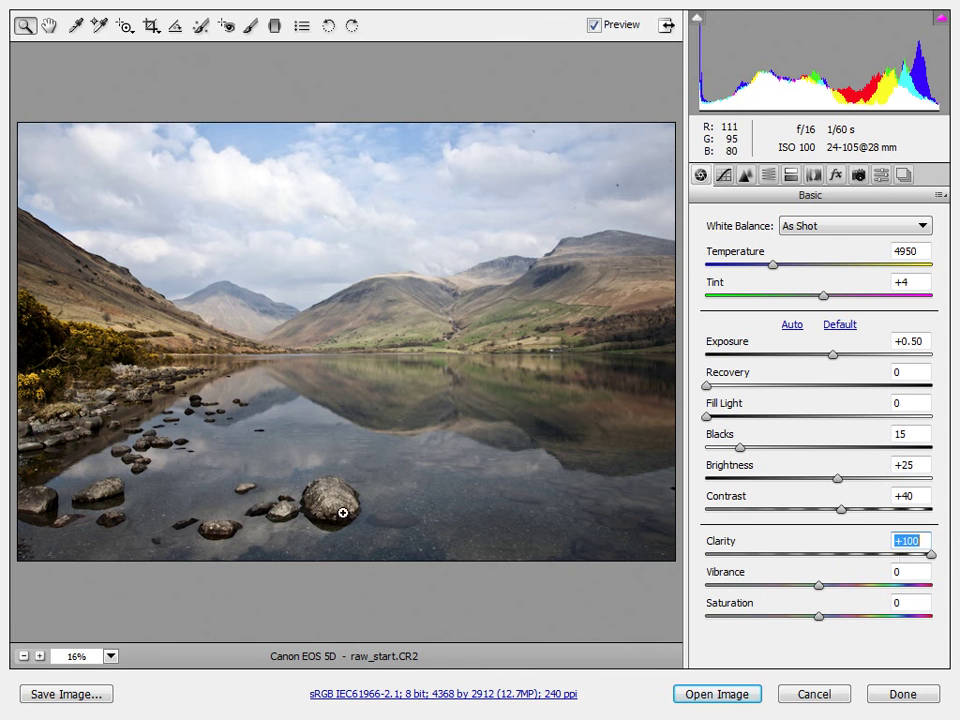
Reduce Clarity to +40 and set Vibrance to +20
drag(930, 554, 957, 570)
drag(940, 561, 865, 565)
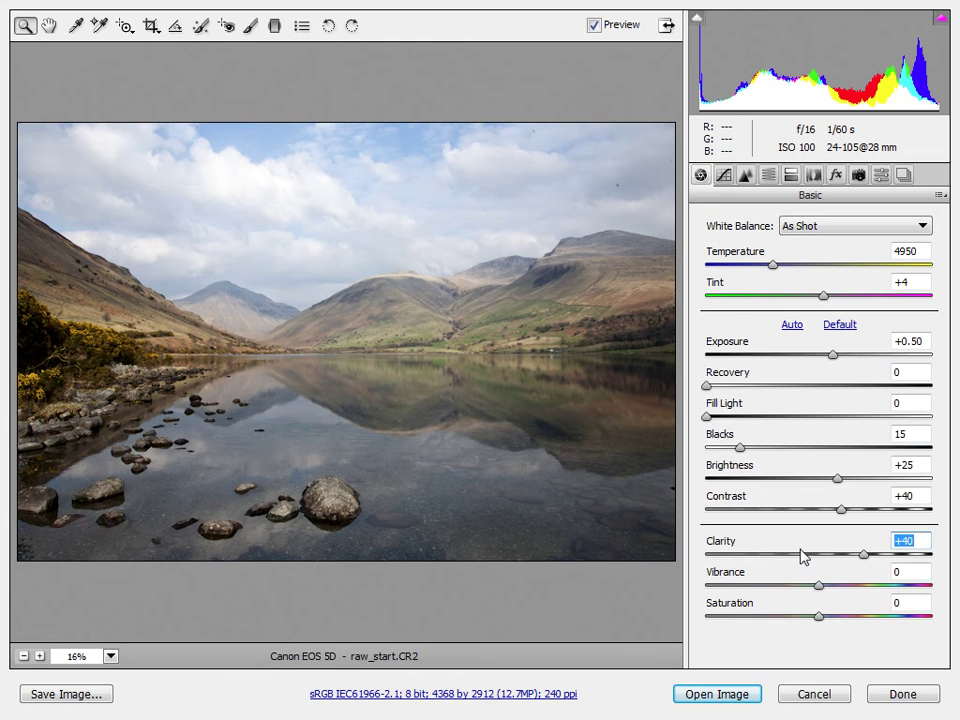
drag(820, 591, 844, 594)
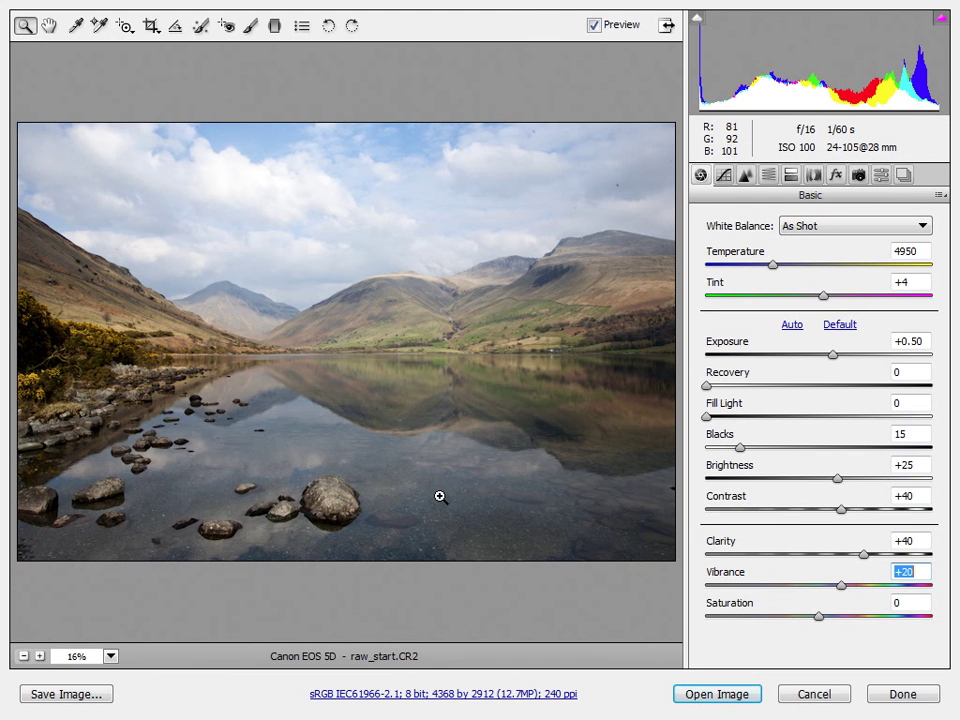
Raise Saturation to +10 for the whole photo
click(819, 614)
drag(820, 615, 824, 618)
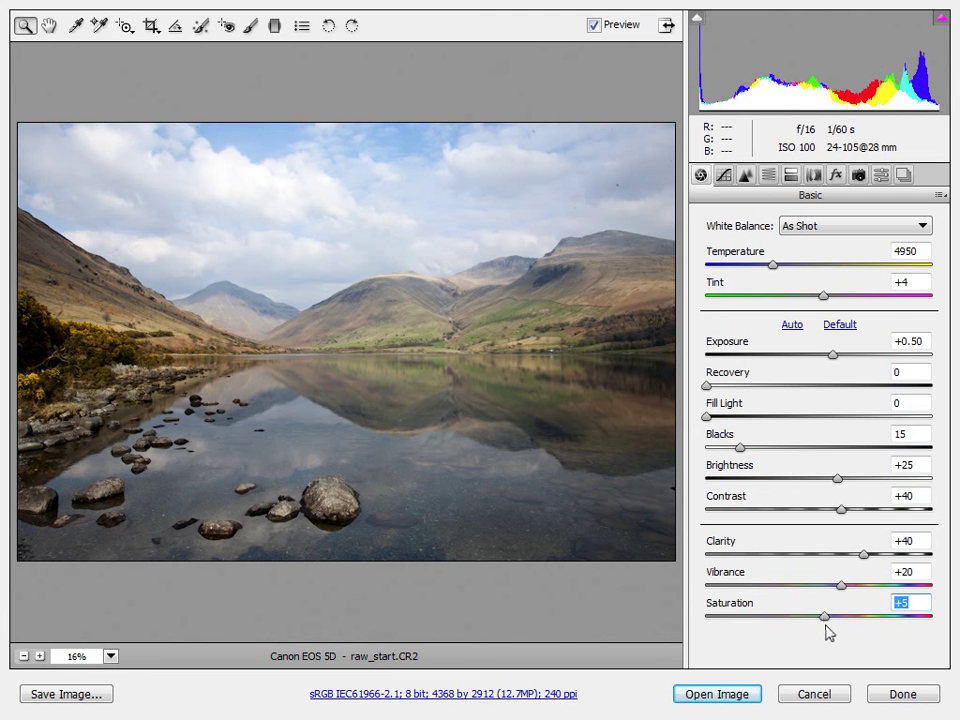
drag(827, 617, 831, 619)
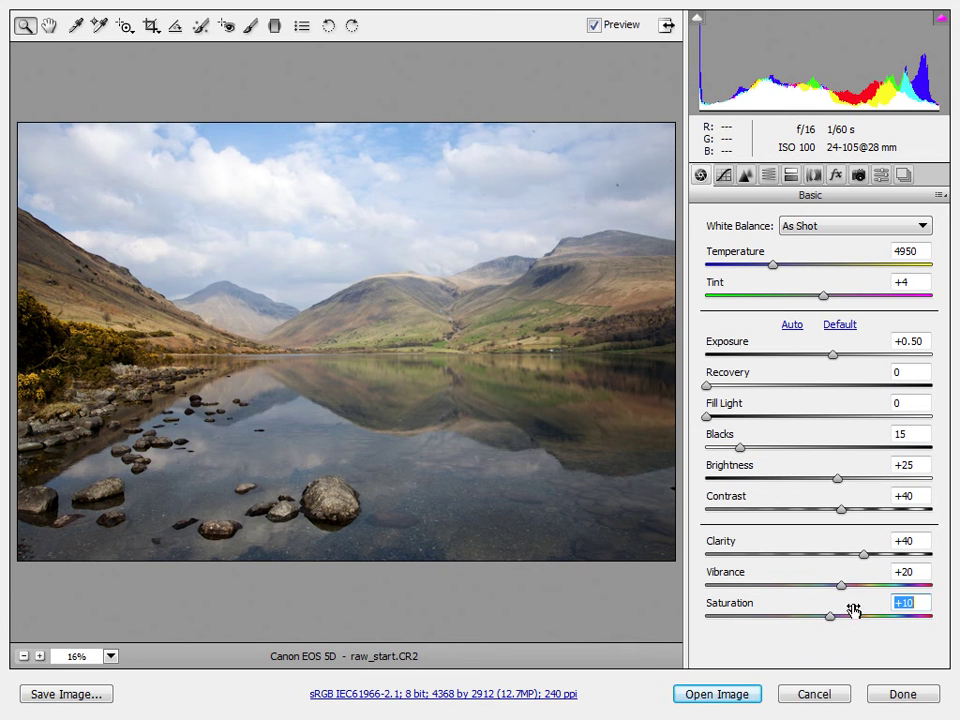
Compare the photo with and without the Basic adjustments by repeatedly switching the preview off and on
click(594, 26)
click(594, 26)
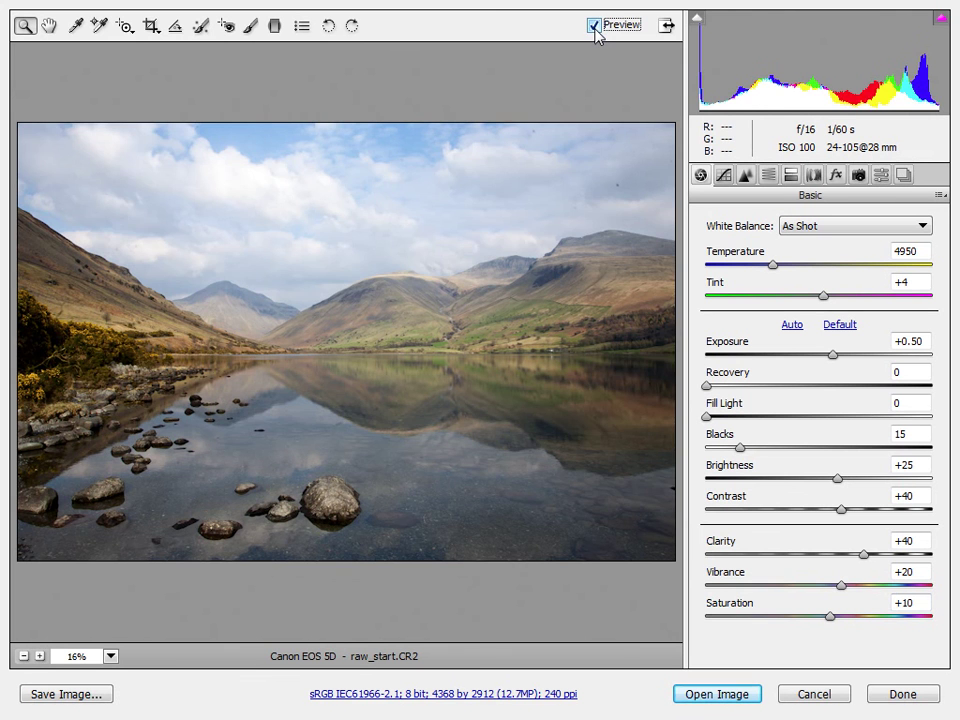
click(594, 26)
click(594, 26)
click(594, 27)
click(594, 27)
click(594, 27)
click(594, 27)
Set Fill Light to 10 to lighten the dark areas
mouse_move(707, 420)
mouse_down()
mouse_move(733, 424)
mouse_move(706, 421)
mouse_up()
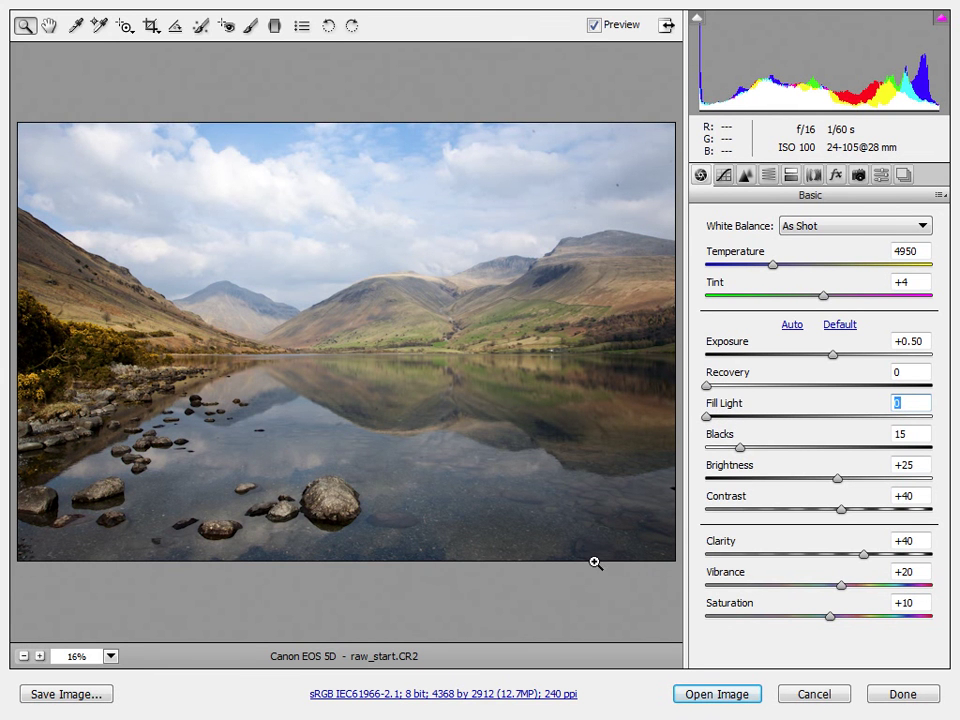
drag(707, 418, 730, 419)
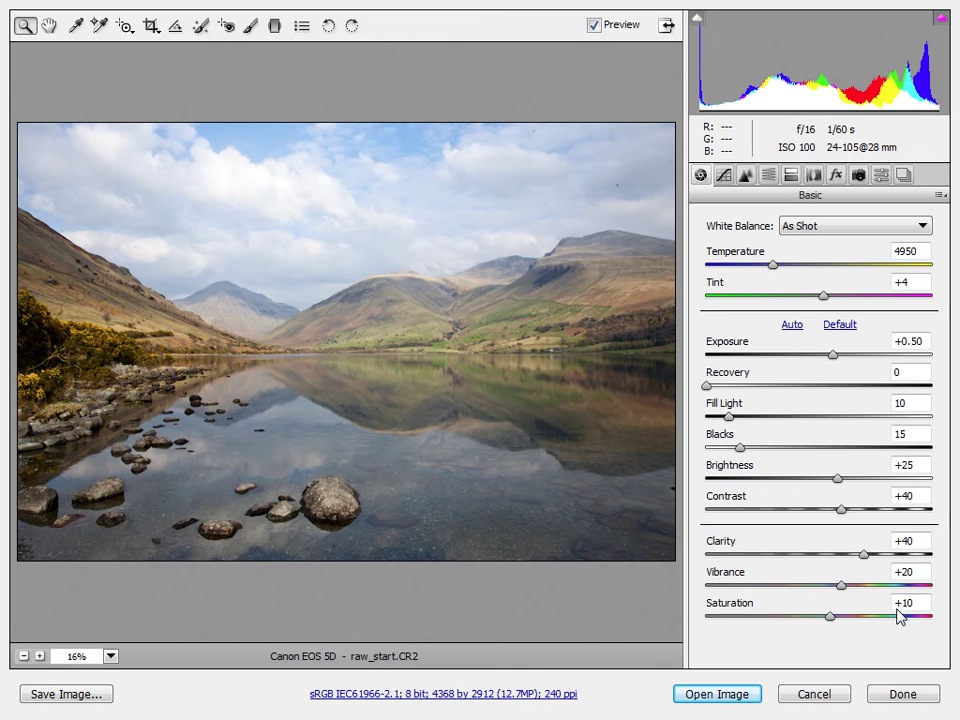
Inspect the large foreground rock at 100%, try a sharpening Amount of 150, and set the Amount to 66
click(745, 178)
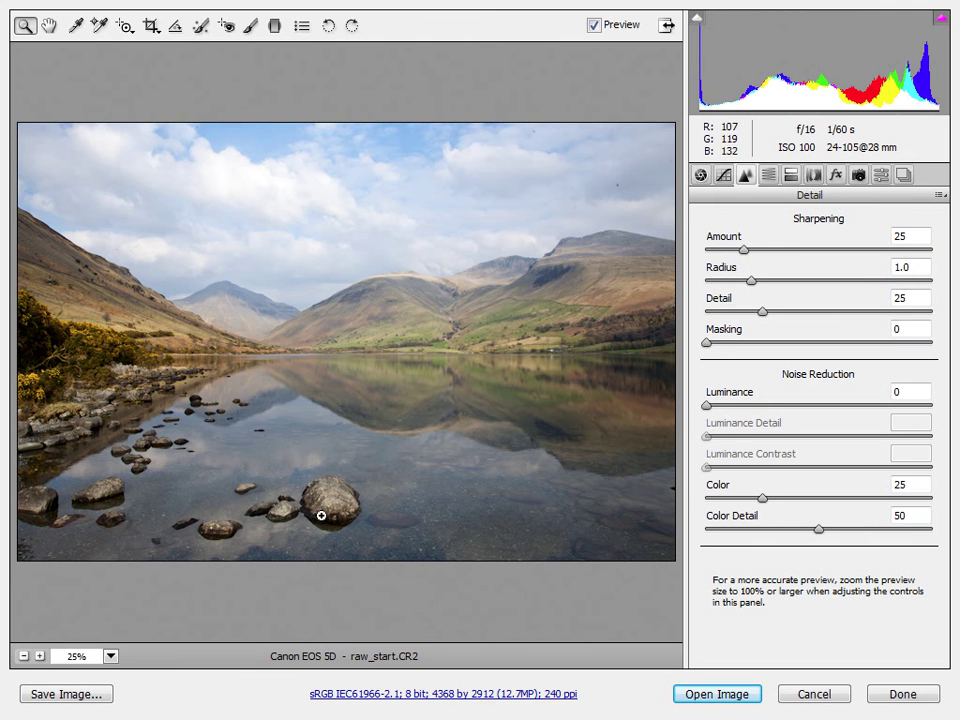
click(322, 513)
click(341, 564)
click(369, 553)
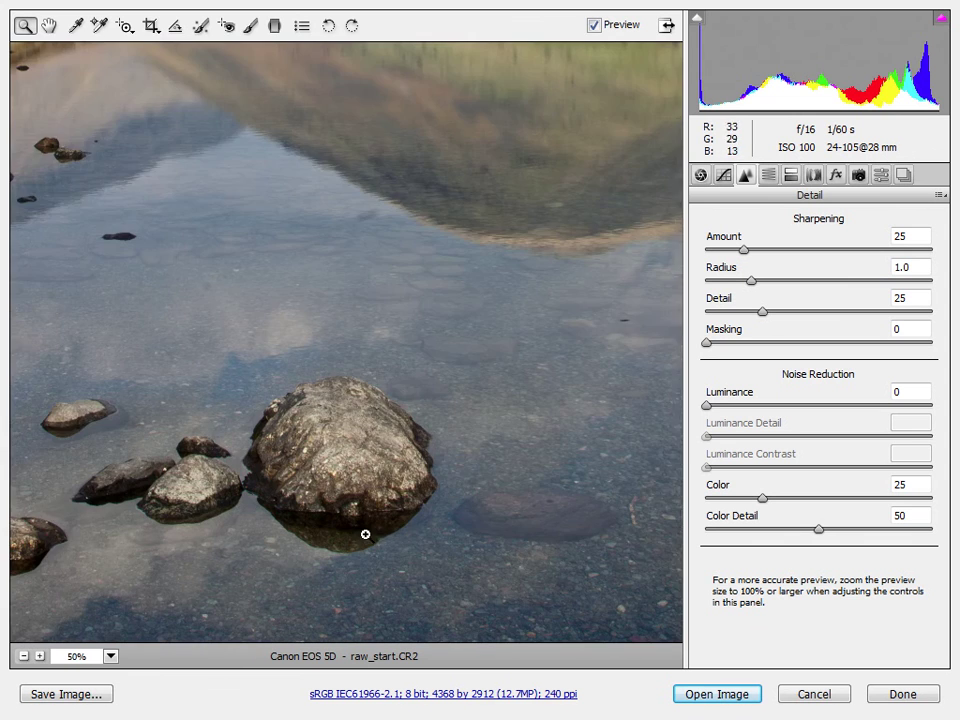
click(328, 482)
click(325, 438)
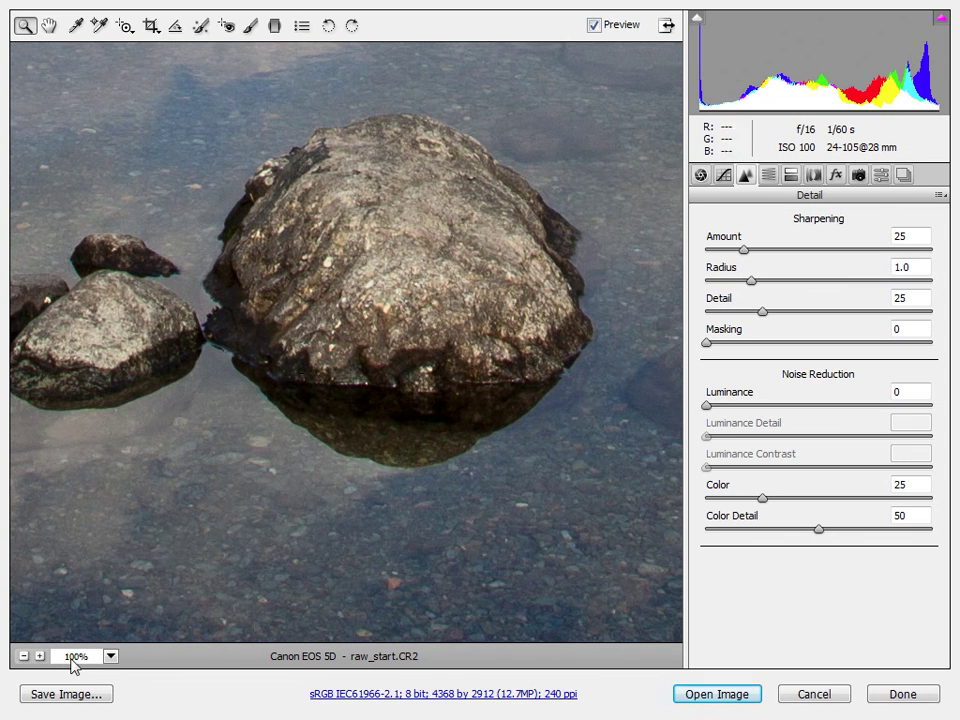
drag(745, 252, 936, 285)
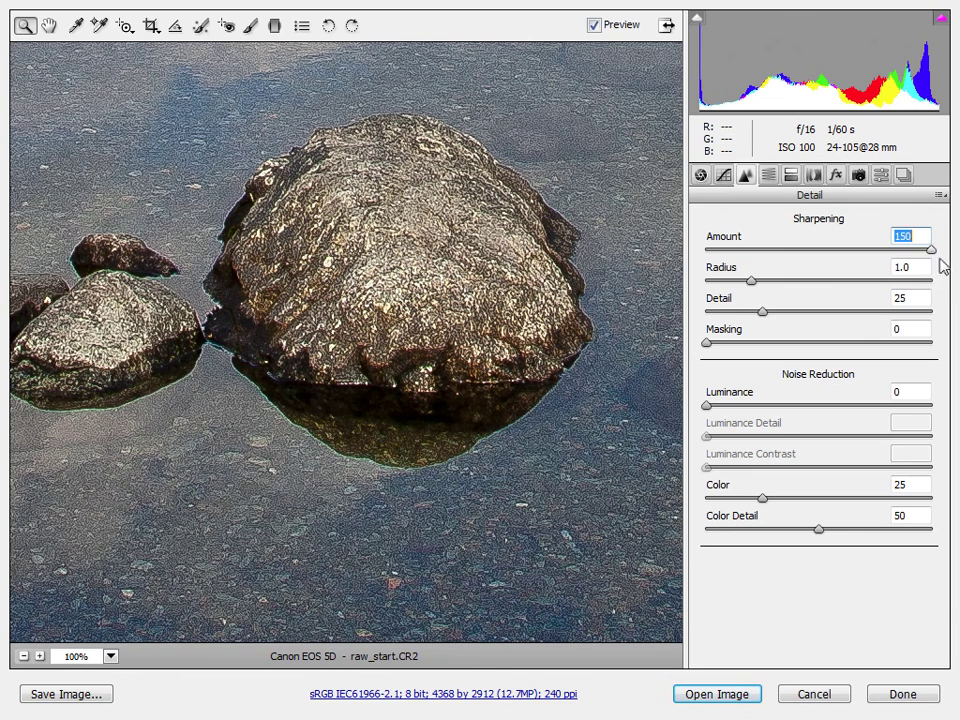
drag(934, 258, 812, 257)
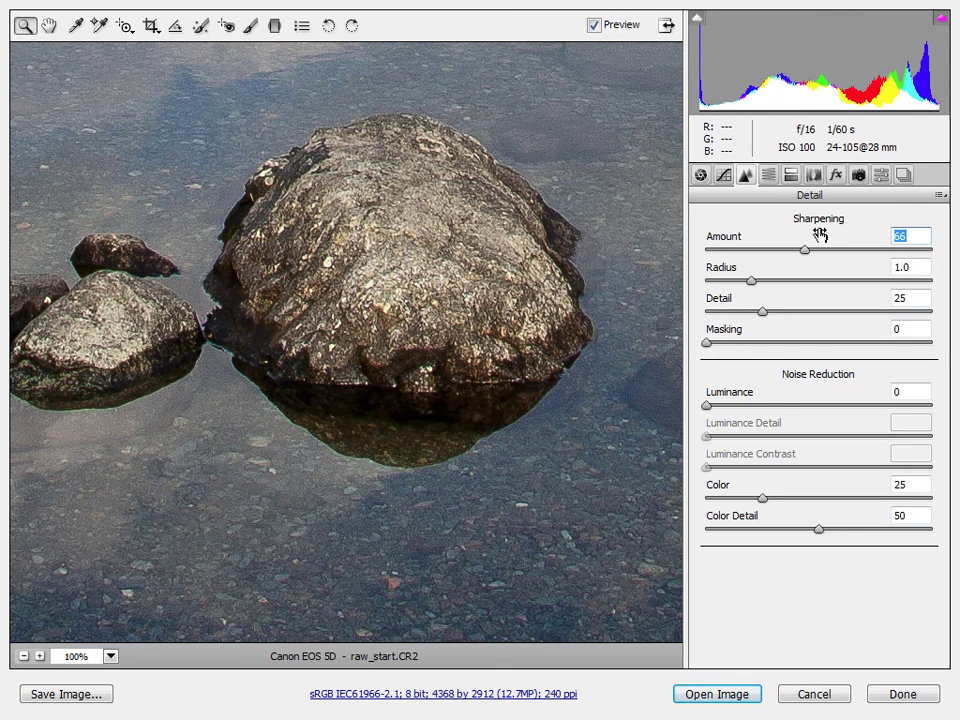
Try a sharpening Radius of 1.5 and compare the rock with the preview off and on
drag(752, 281, 799, 294)
click(595, 27)
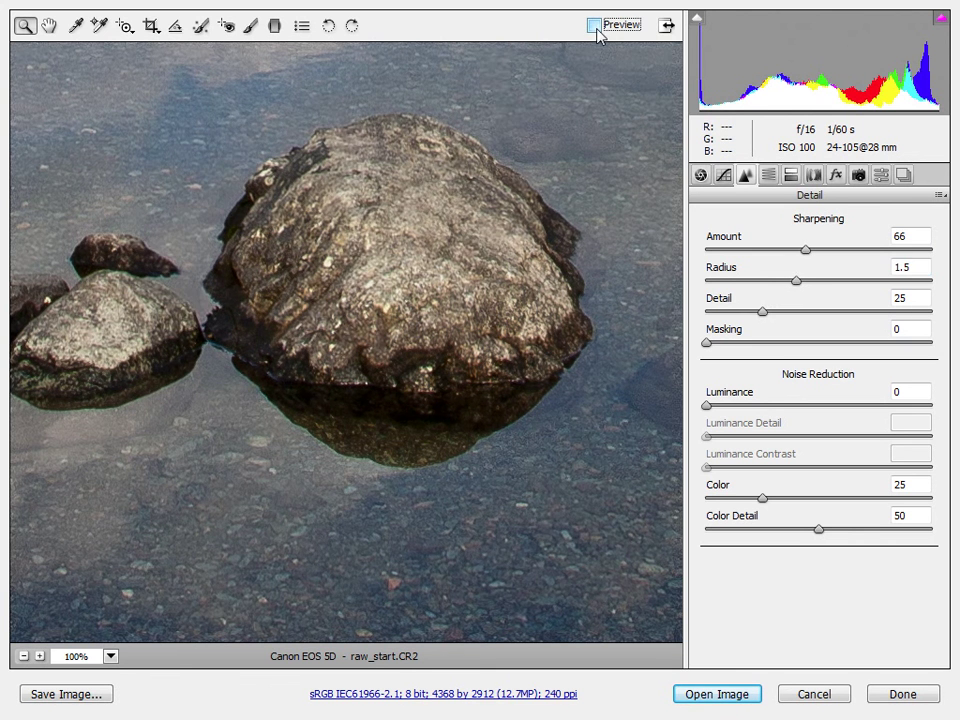
click(595, 27)
click(595, 27)
click(595, 27)
Set the sharpening Masking to 20 and compare the rock with the preview off and on
drag(707, 343, 752, 355)
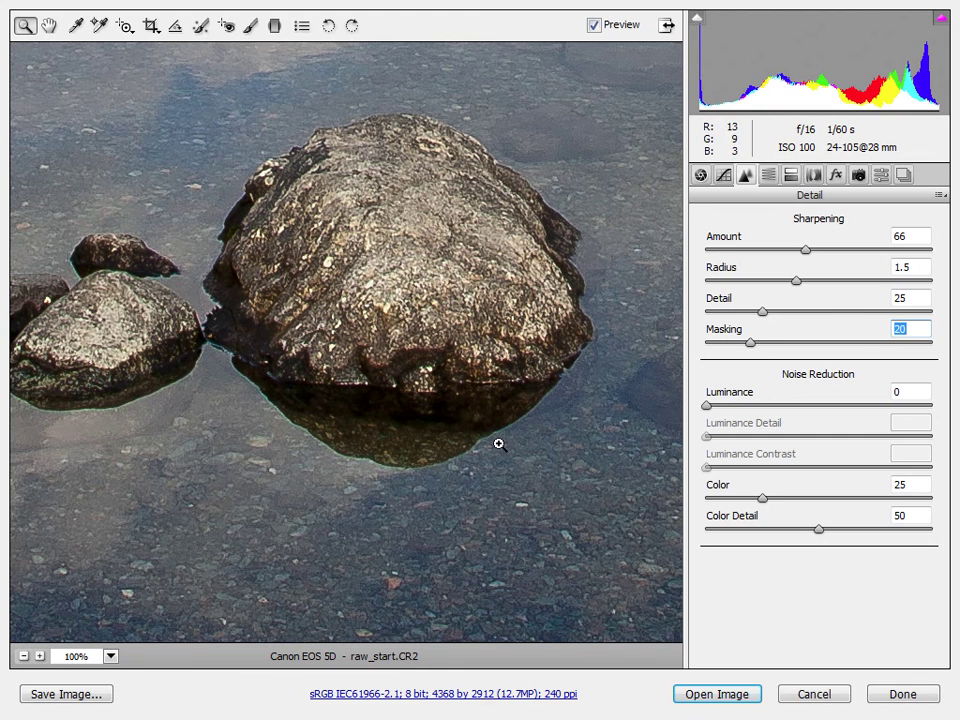
click(594, 27)
click(594, 27)
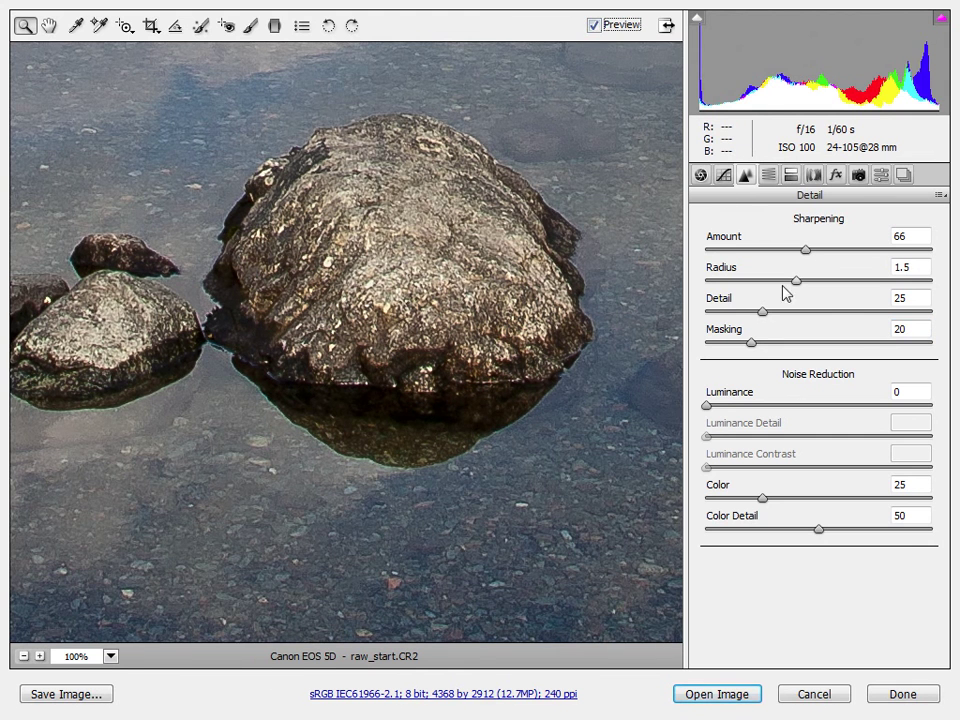
Set the sharpening Radius to 1.0 and compare the rock with the preview off and on
drag(800, 288, 752, 288)
click(594, 26)
click(594, 27)
Try Luminance noise reduction at 40, and set it to 25
drag(708, 406, 799, 422)
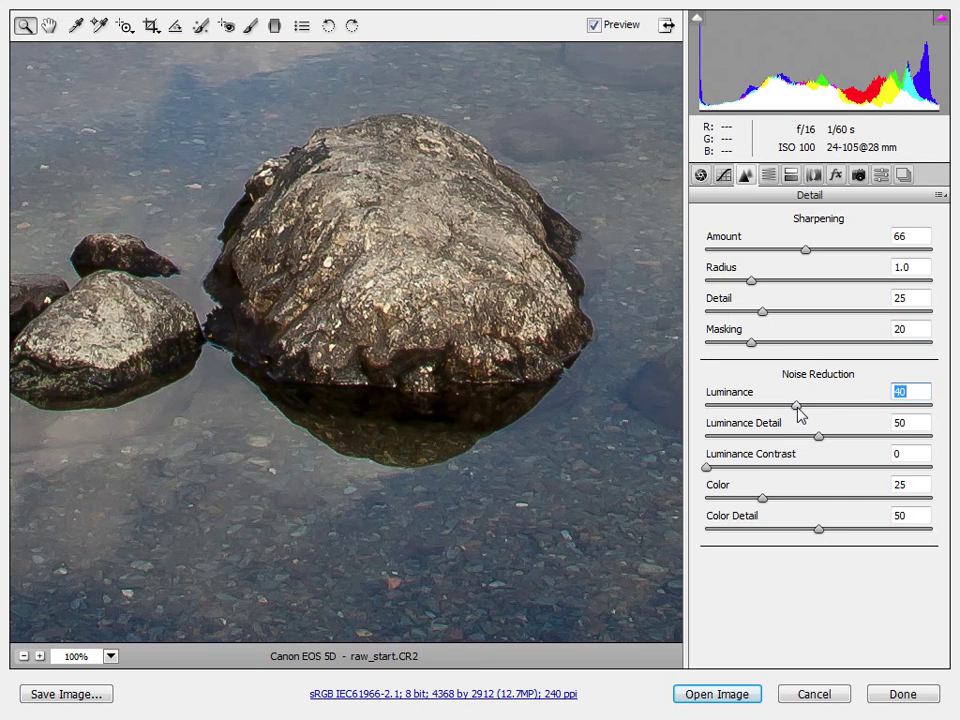
drag(797, 408, 765, 410)
Open the Point version of the Tone Curve with the whole photo fitted in the view
click(701, 175)
click(747, 177)
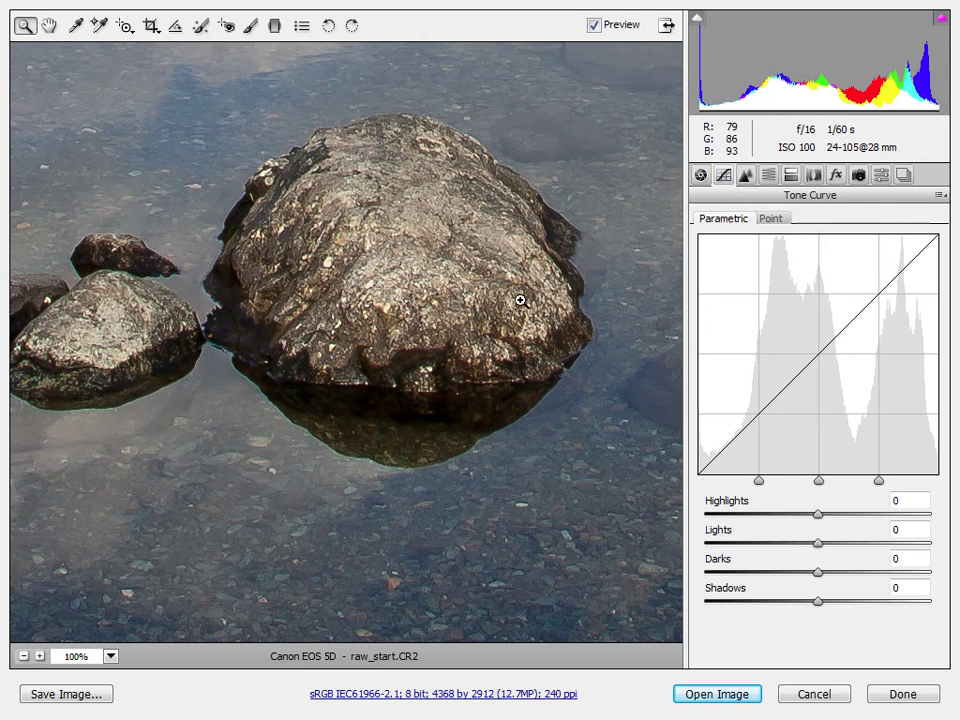
click(111, 656)
click(116, 632)
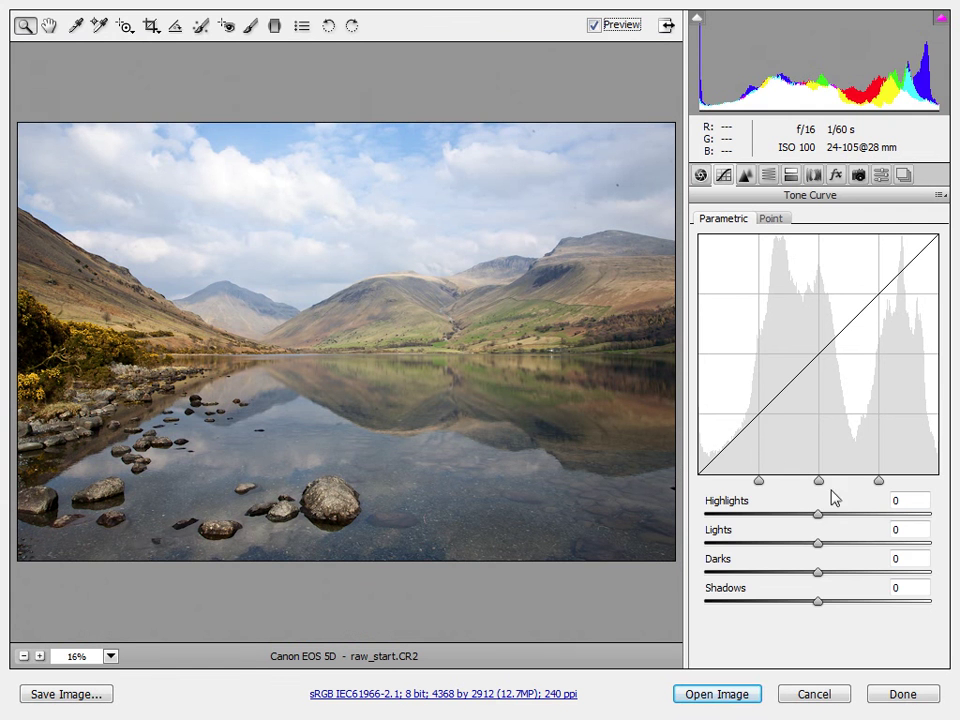
click(775, 220)
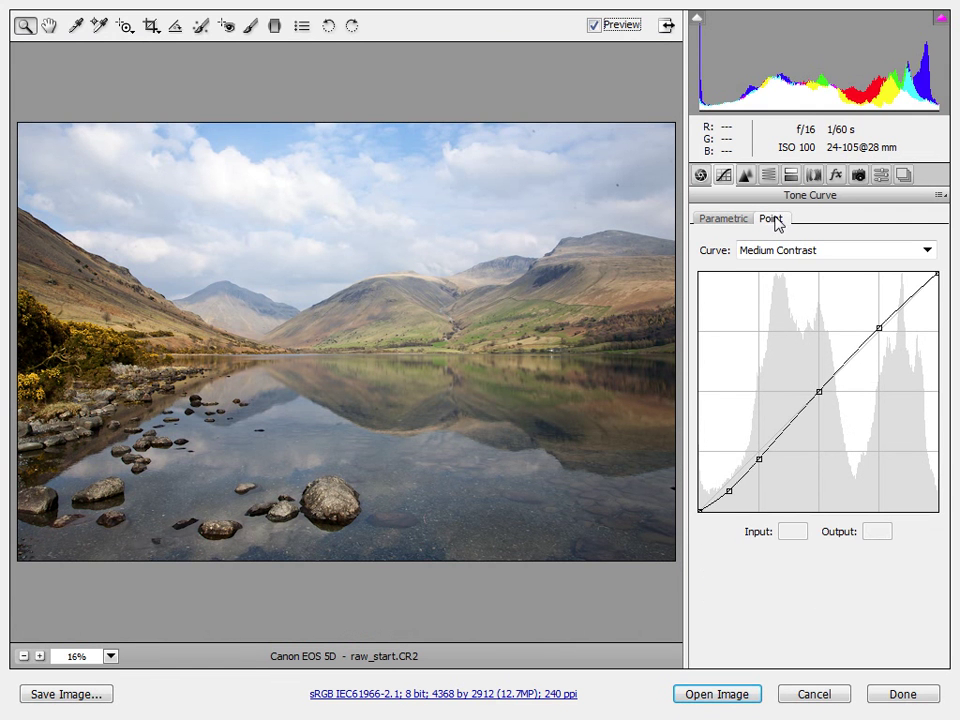
Try the Strong Contrast point curve preset, and return the curve to Medium Contrast
click(927, 252)
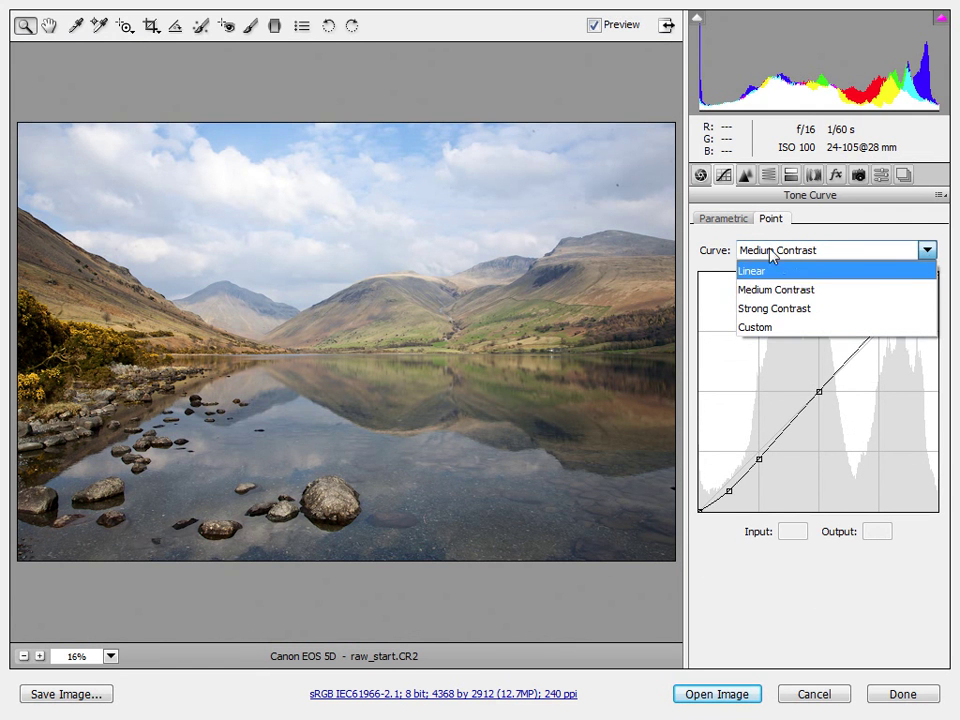
click(805, 316)
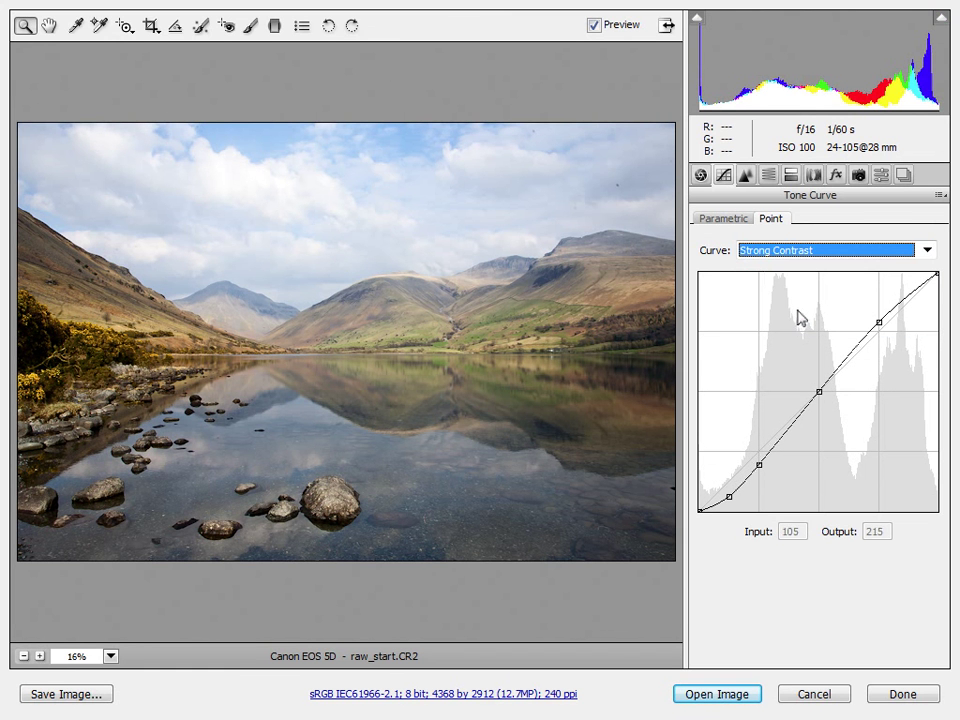
click(927, 252)
click(839, 294)
click(927, 252)
click(927, 252)
Switch the point curve preset to Linear
click(927, 252)
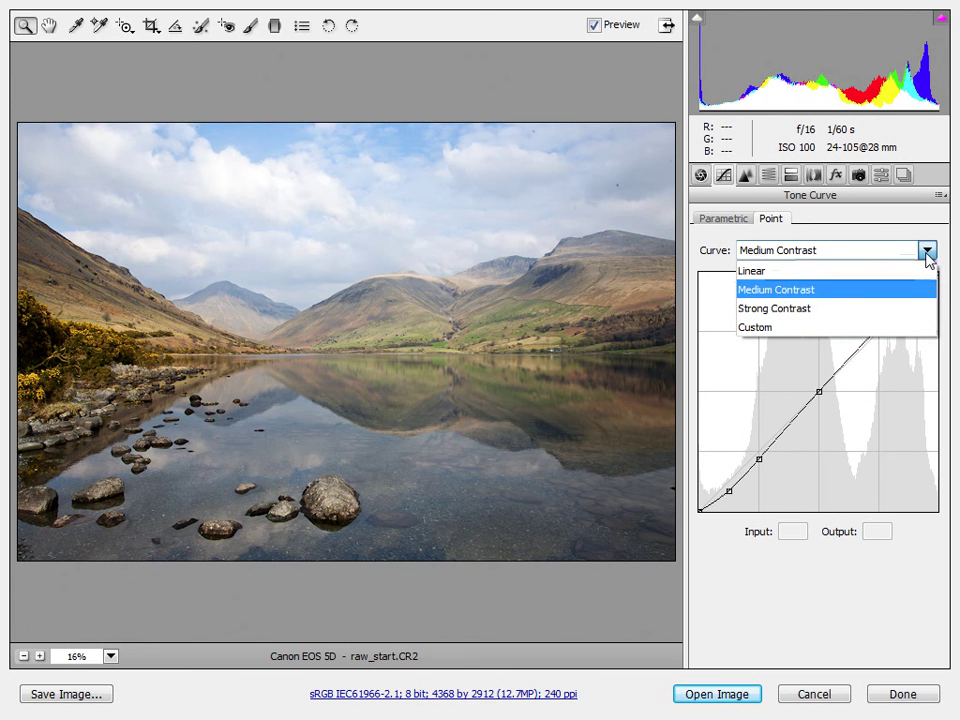
click(851, 273)
click(926, 252)
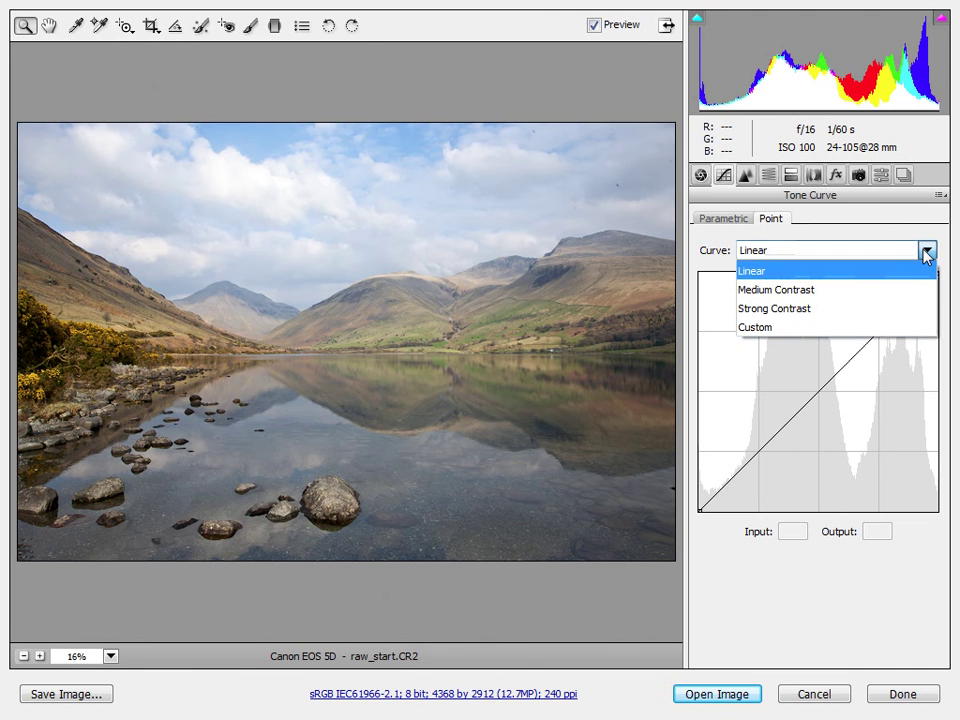
key(Escape)
Shape a custom S-curve by lifting input 192 to output 203, lowering input 128 to output 120, and pulling down the darker quarter
click(878, 322)
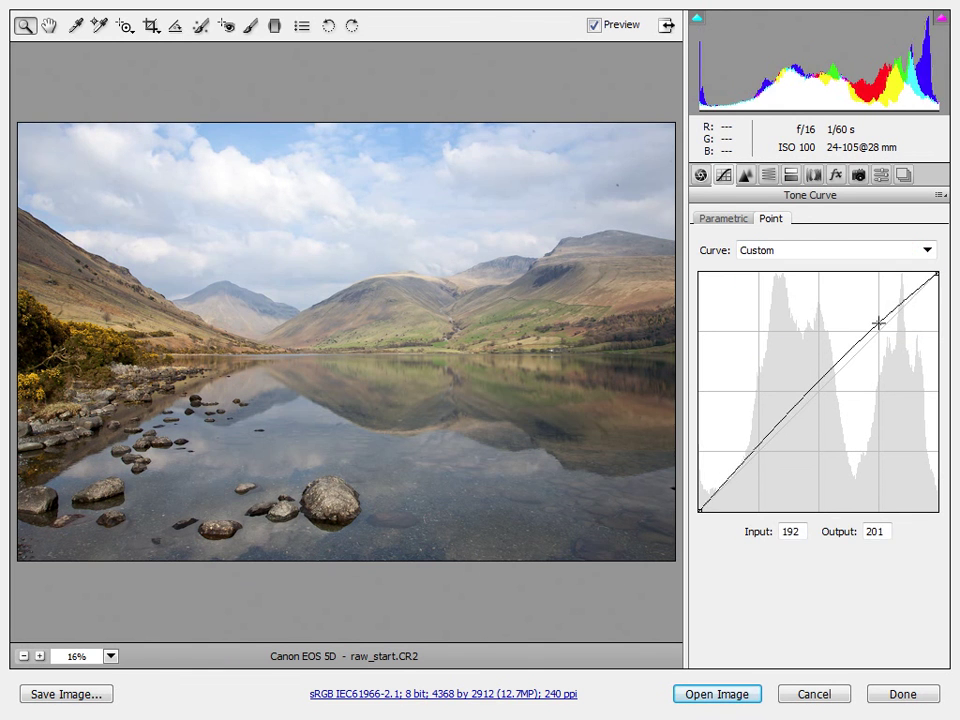
click(816, 390)
drag(816, 390, 821, 400)
drag(758, 465, 758, 466)
drag(821, 399, 818, 398)
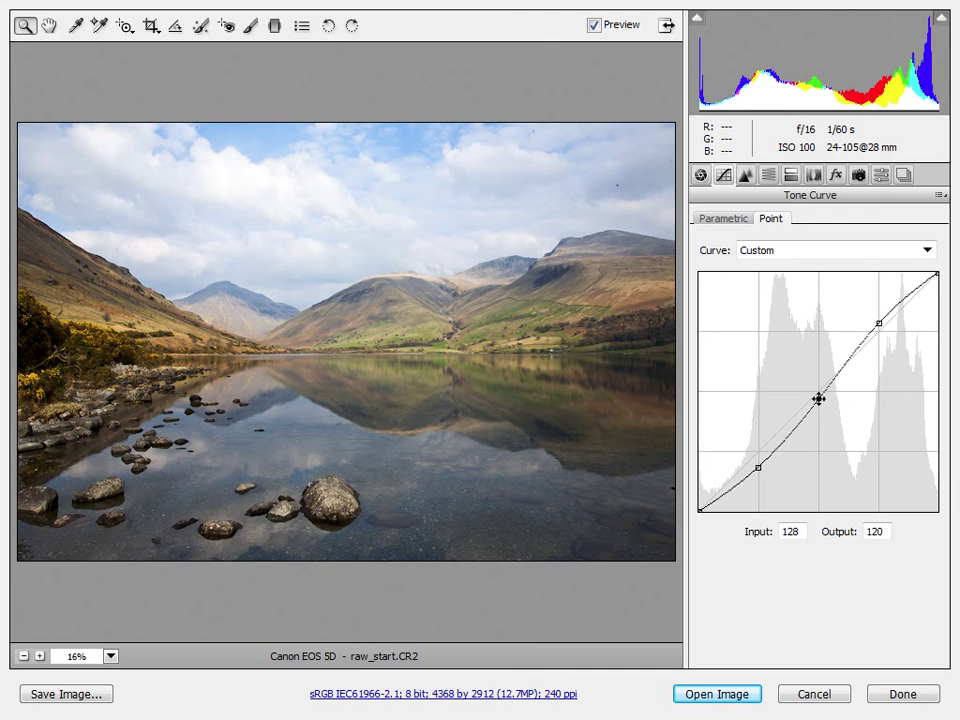
drag(879, 321, 878, 321)
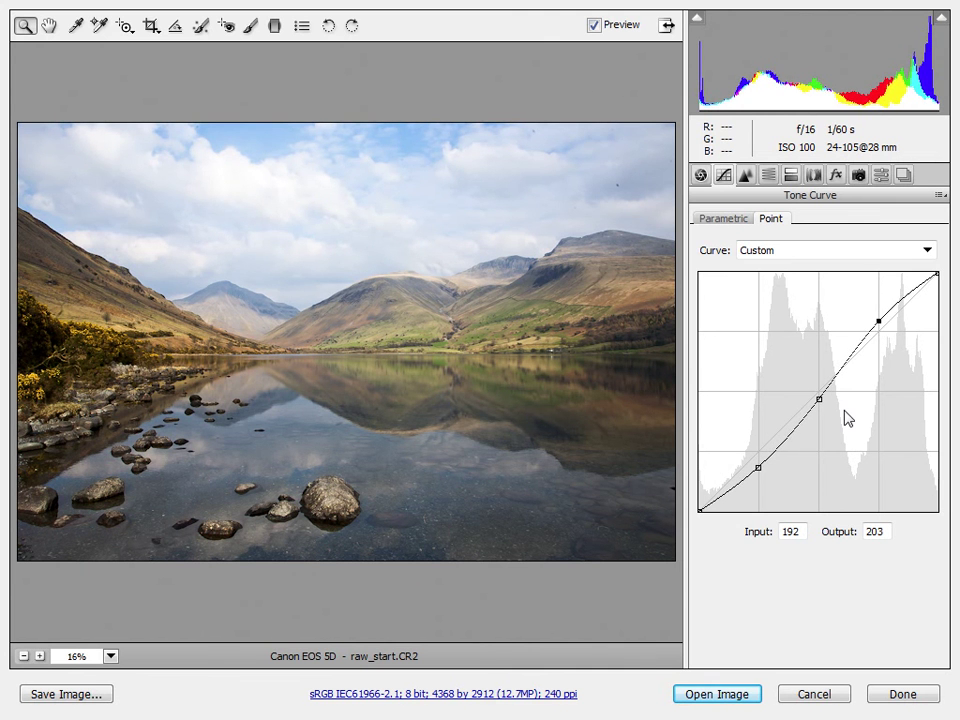
Add three more points to the custom curve: one in the shadows, one at input 101, output 83, and one at input 157, output 165
click(726, 492)
click(793, 433)
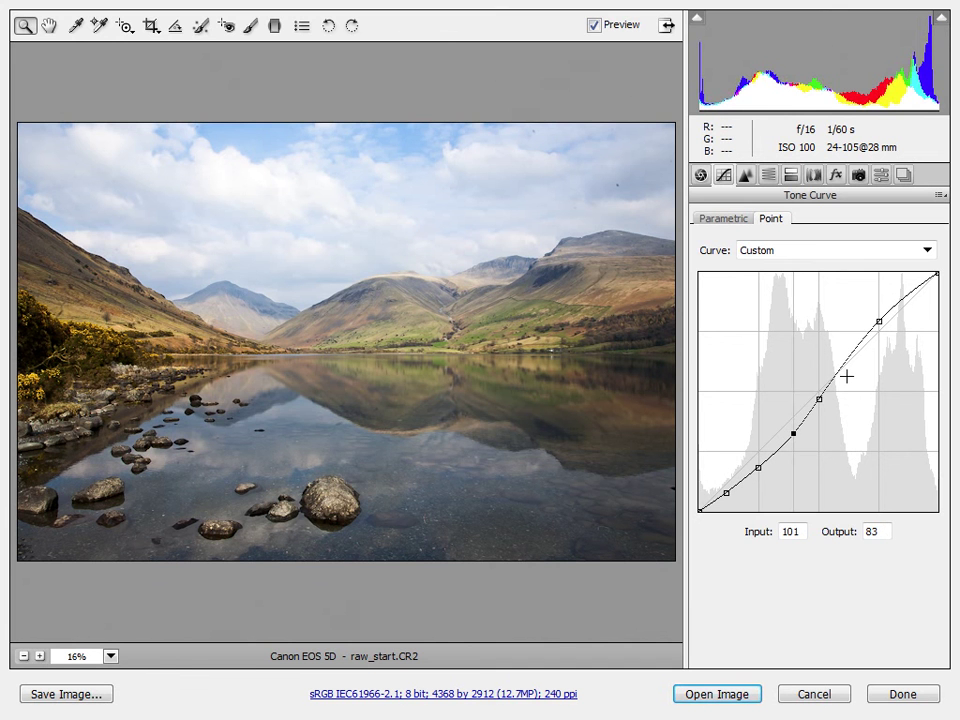
click(846, 356)
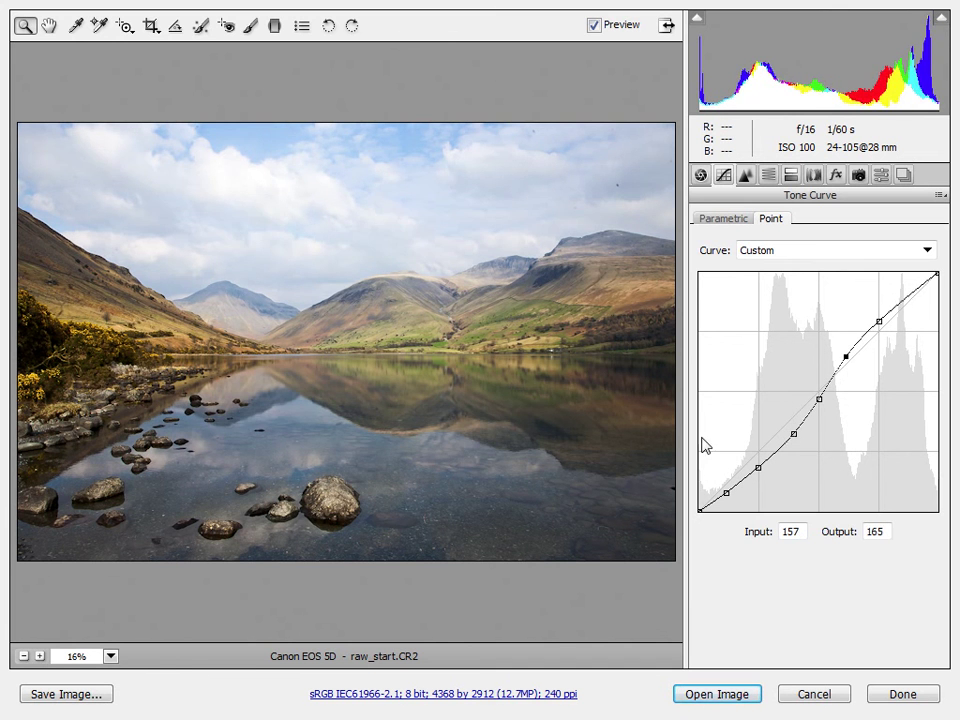
Reset the point curve to Medium Contrast and strengthen it by moving input 192 to output 201 and input 64 to output 52
click(927, 250)
click(813, 288)
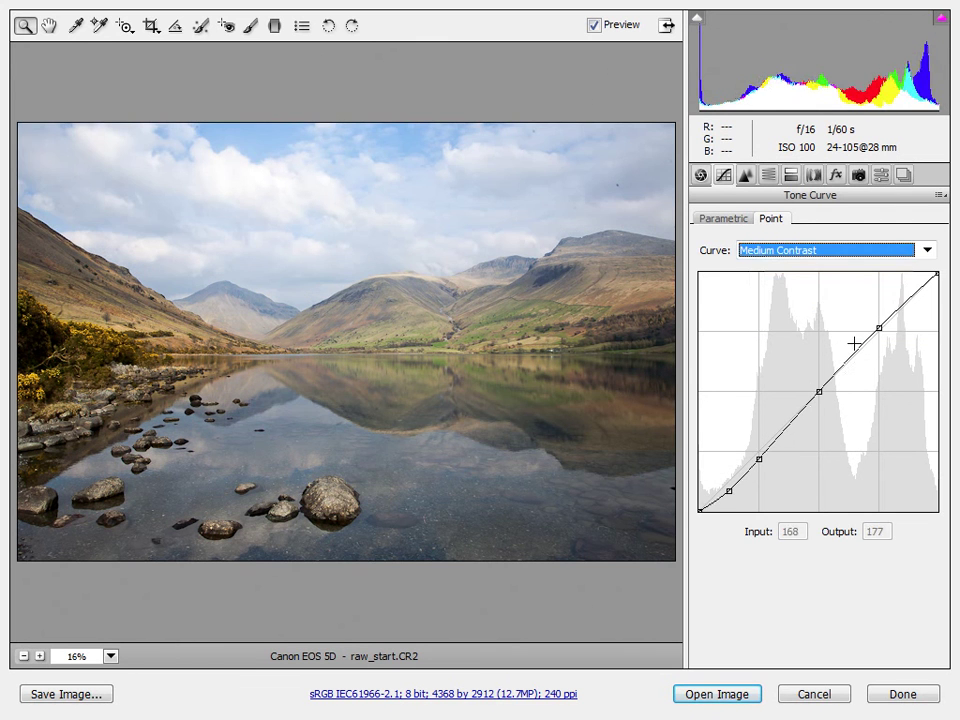
drag(877, 328, 878, 322)
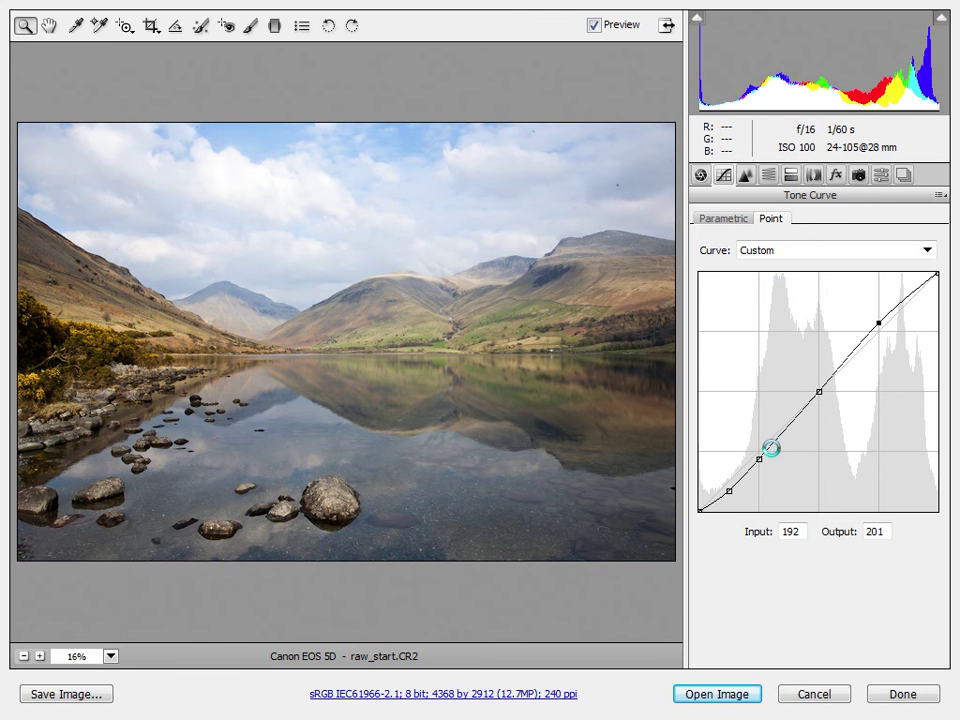
drag(759, 458, 759, 462)
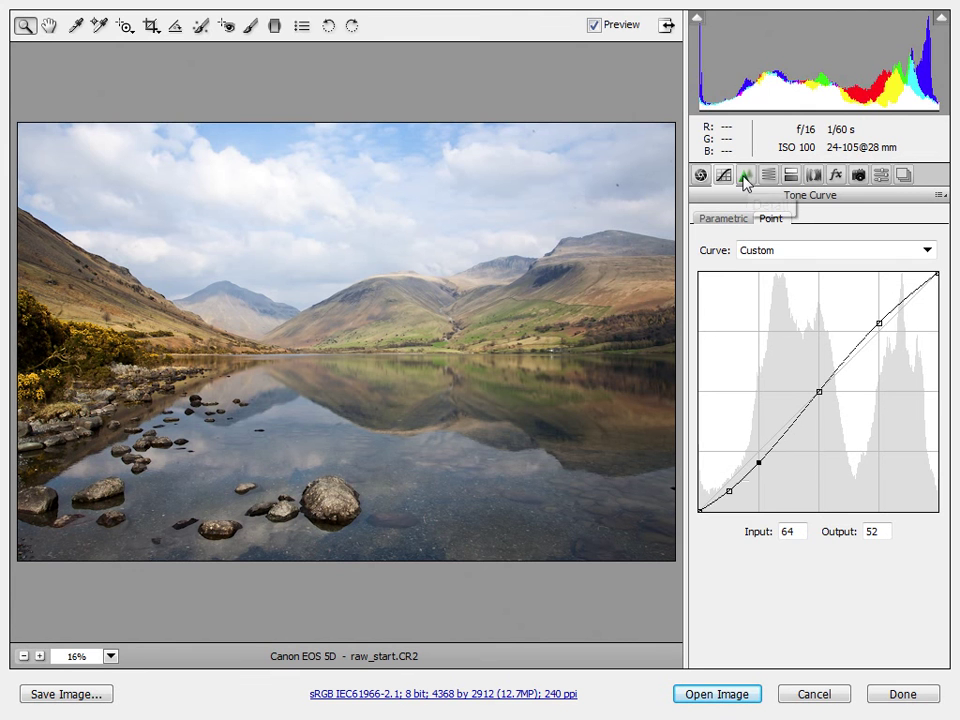
Raise the saturation of the blues to +10 in the HSL adjustments
click(726, 222)
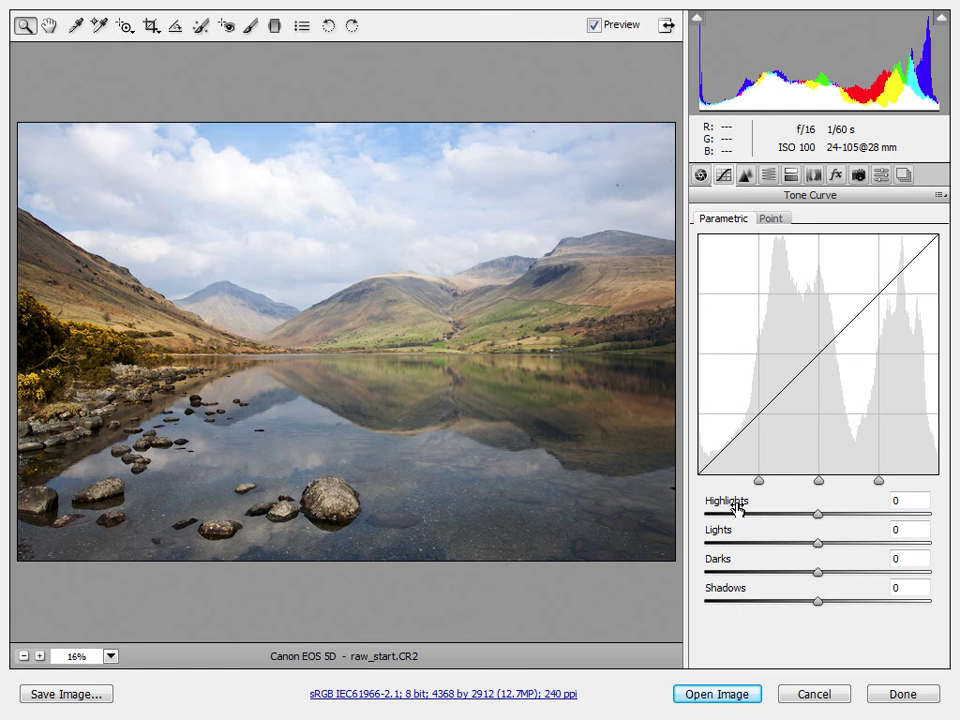
click(750, 180)
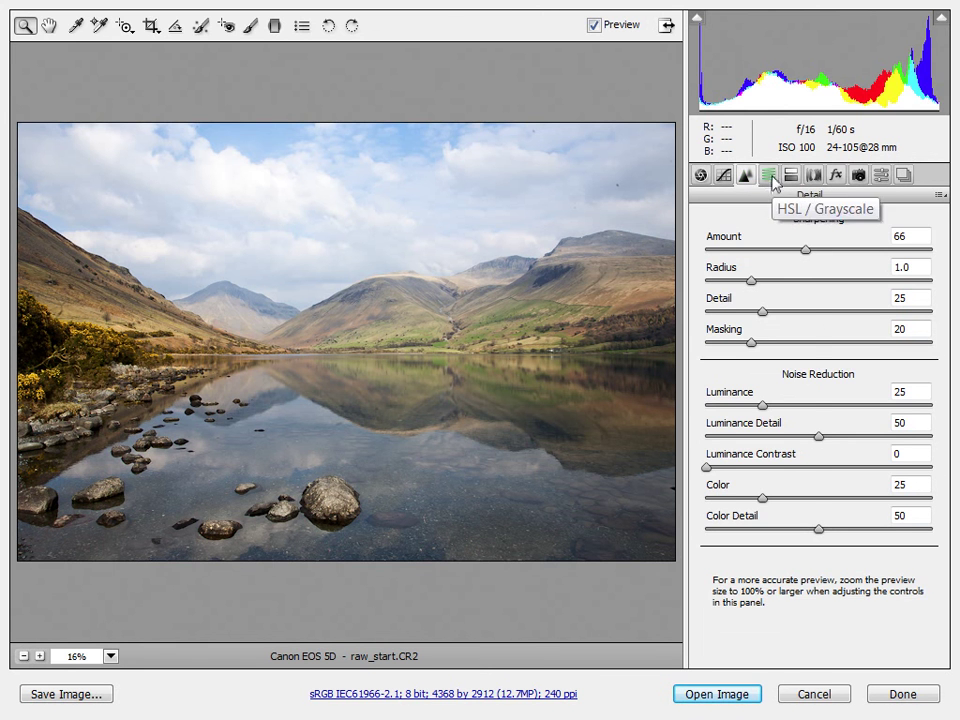
click(769, 177)
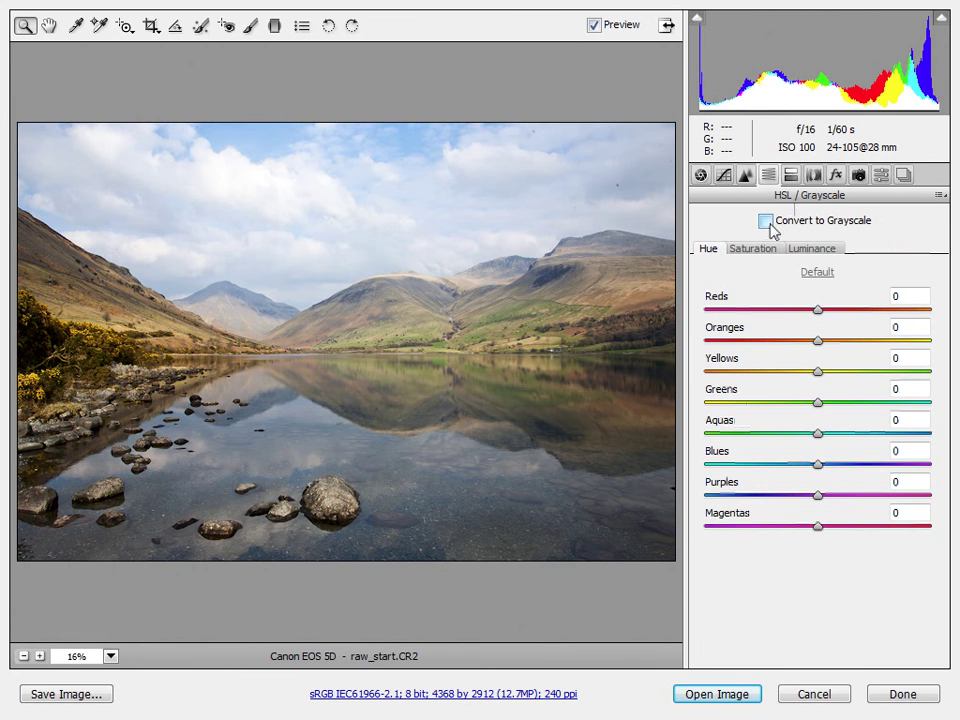
click(756, 250)
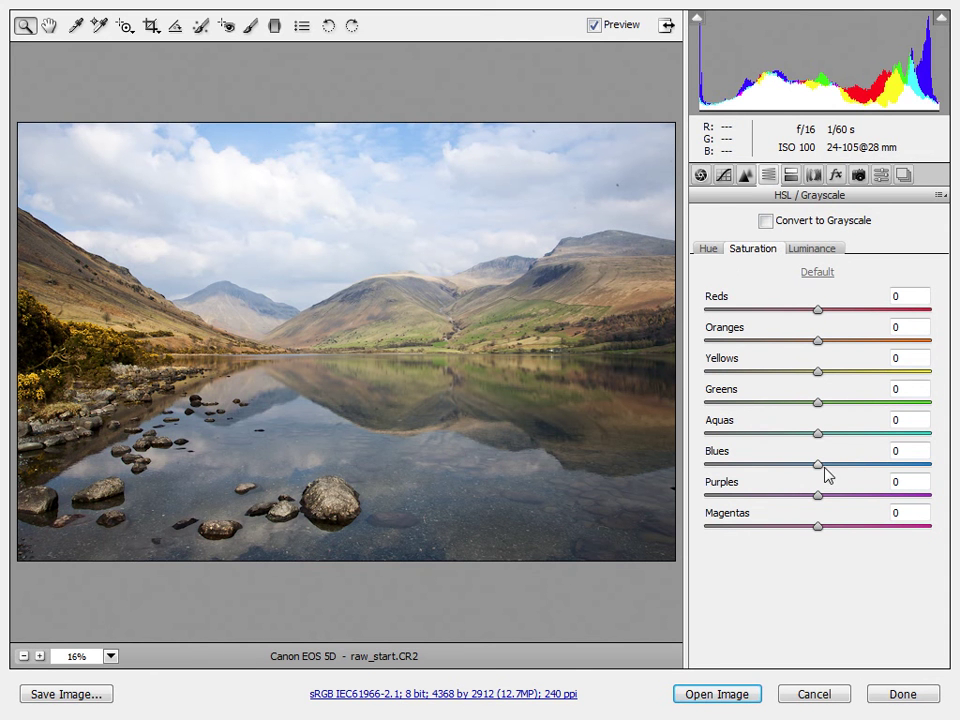
mouse_move(821, 465)
mouse_down()
mouse_move(896, 478)
mouse_move(709, 463)
mouse_move(935, 483)
mouse_move(830, 484)
mouse_up()
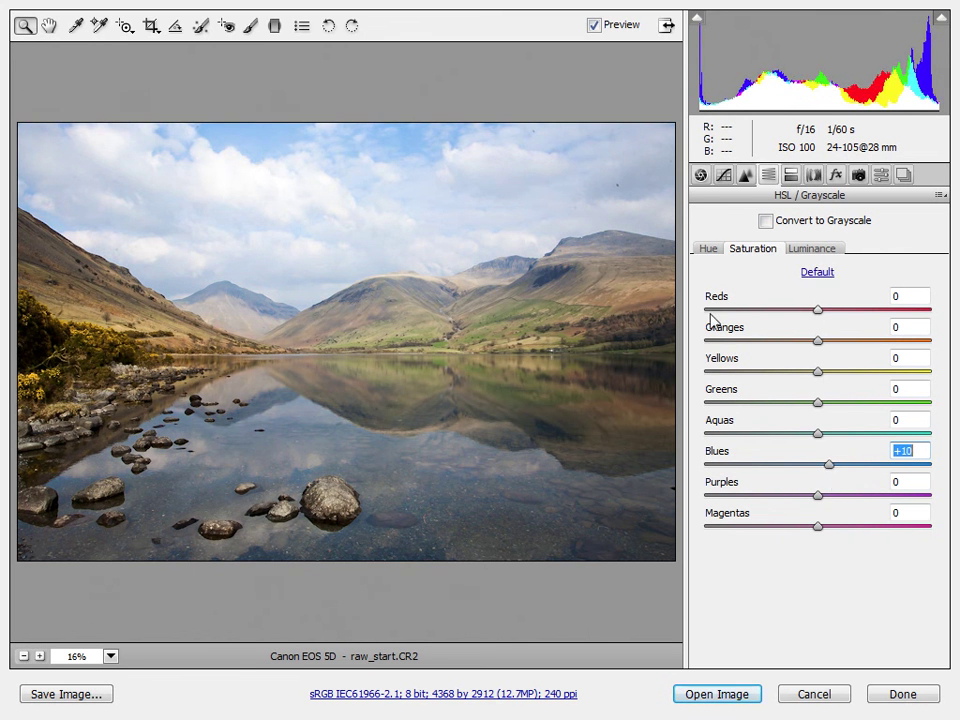
click(800, 252)
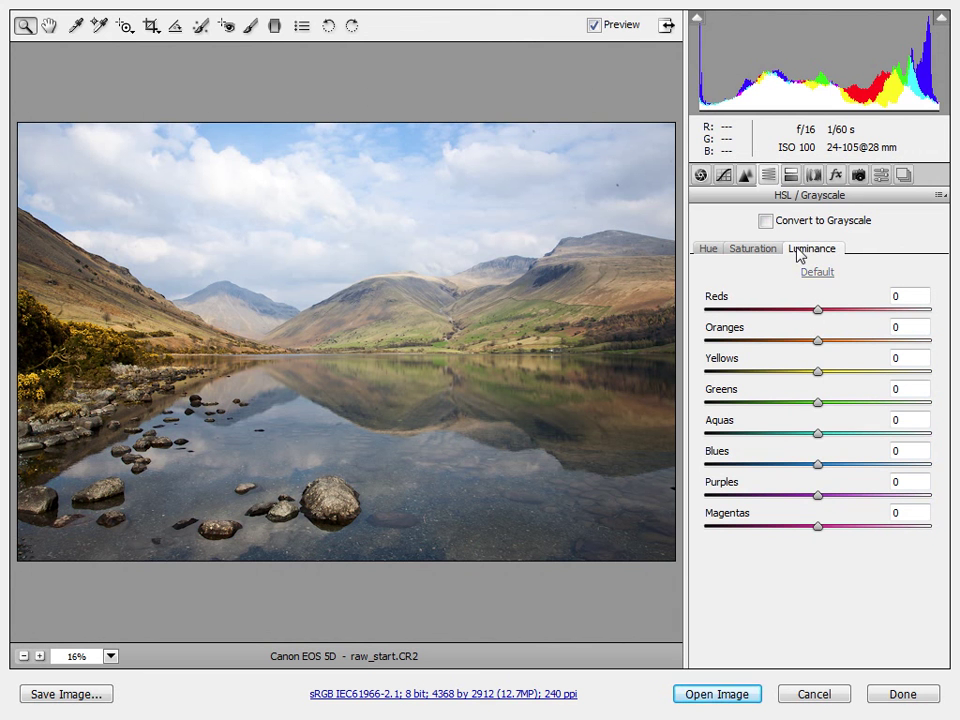
click(712, 250)
click(790, 177)
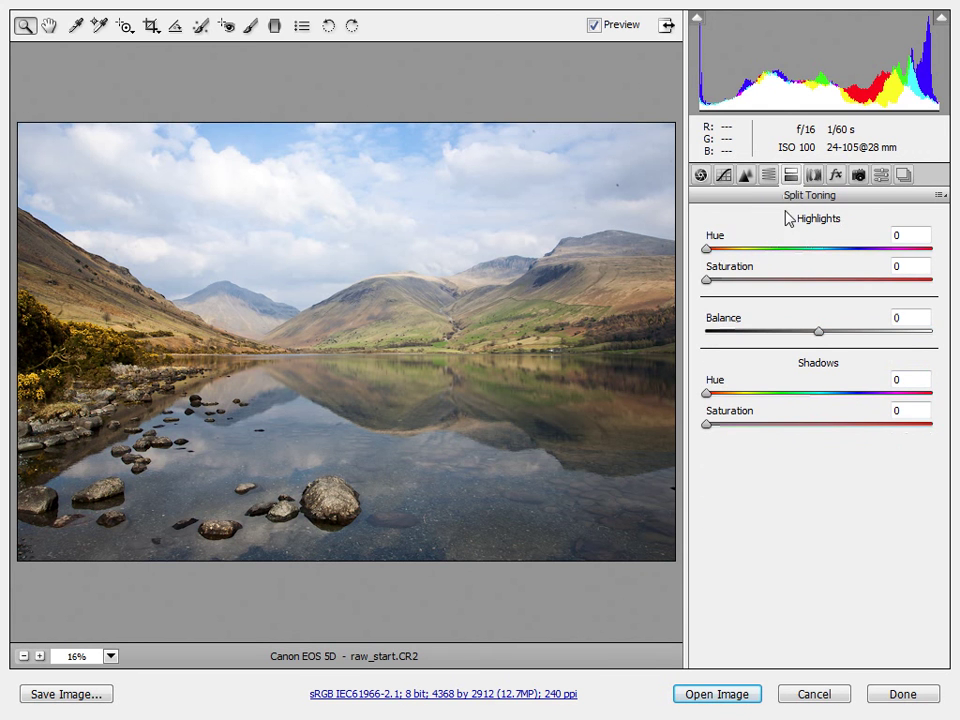
Try a grayscale conversion with the reds at +7 and the blues at -70, then return to colour
click(768, 176)
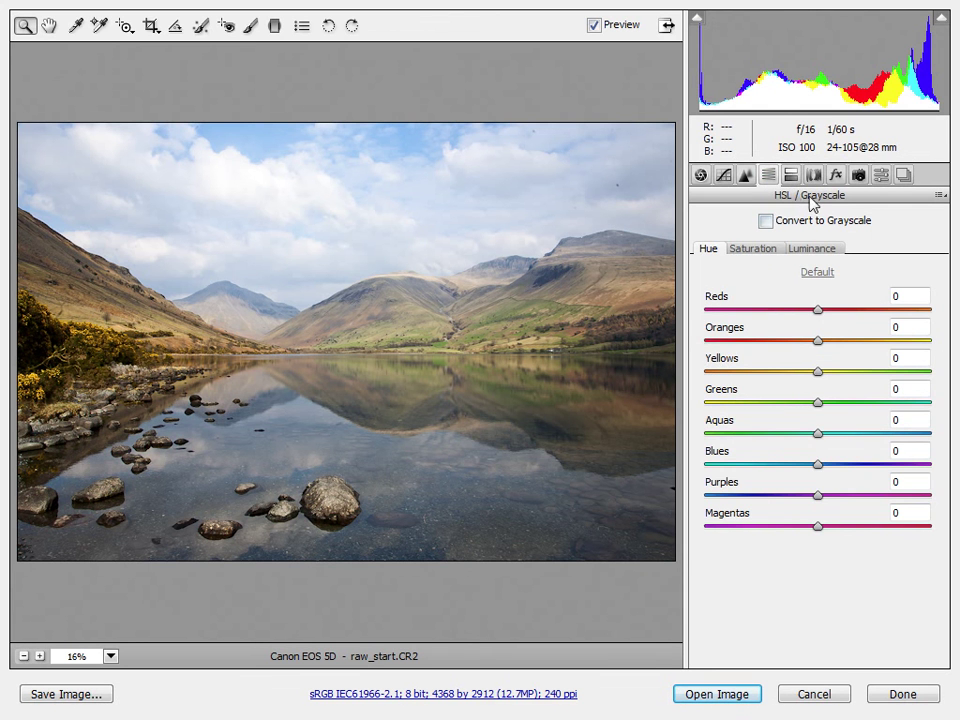
click(765, 221)
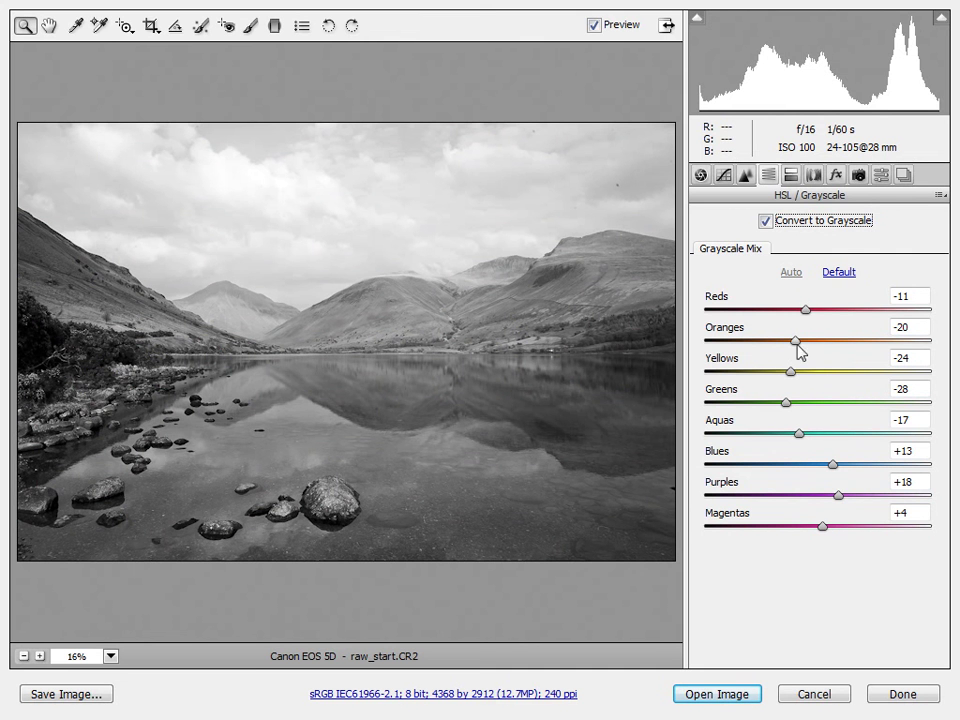
drag(806, 310, 826, 309)
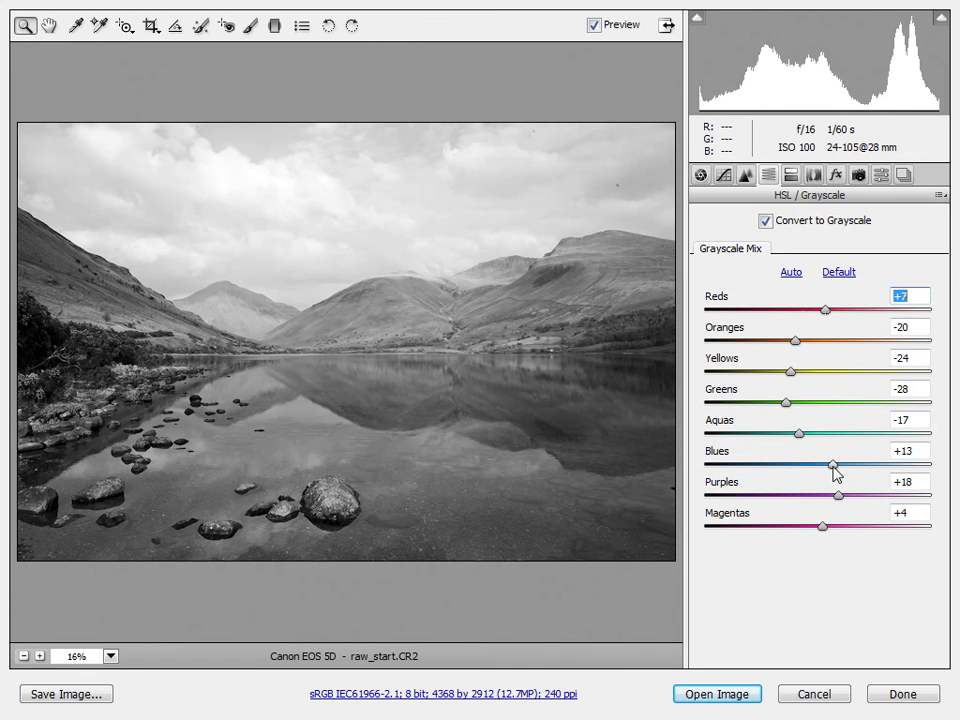
drag(833, 466, 739, 464)
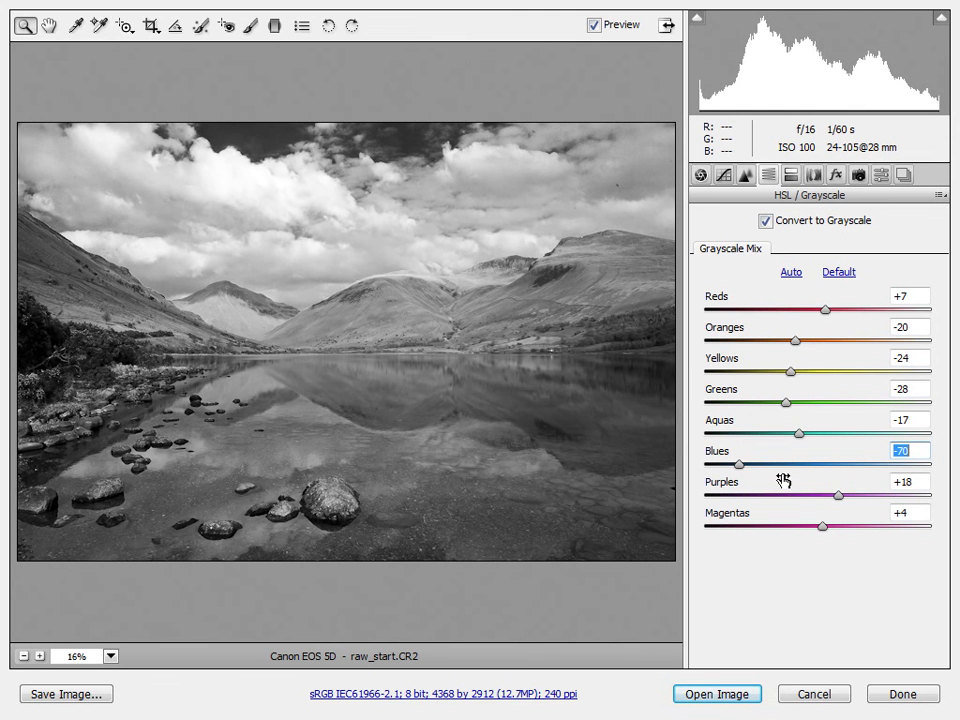
click(766, 221)
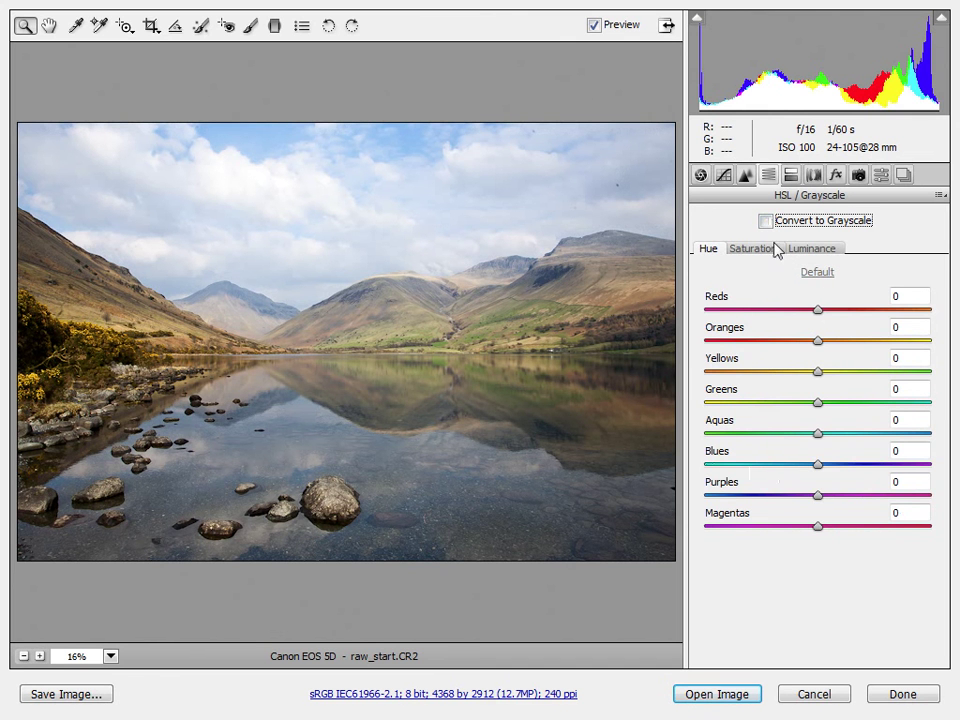
Look through the split toning, lens correction, effects, camera calibration, preset and snapshot settings
click(791, 176)
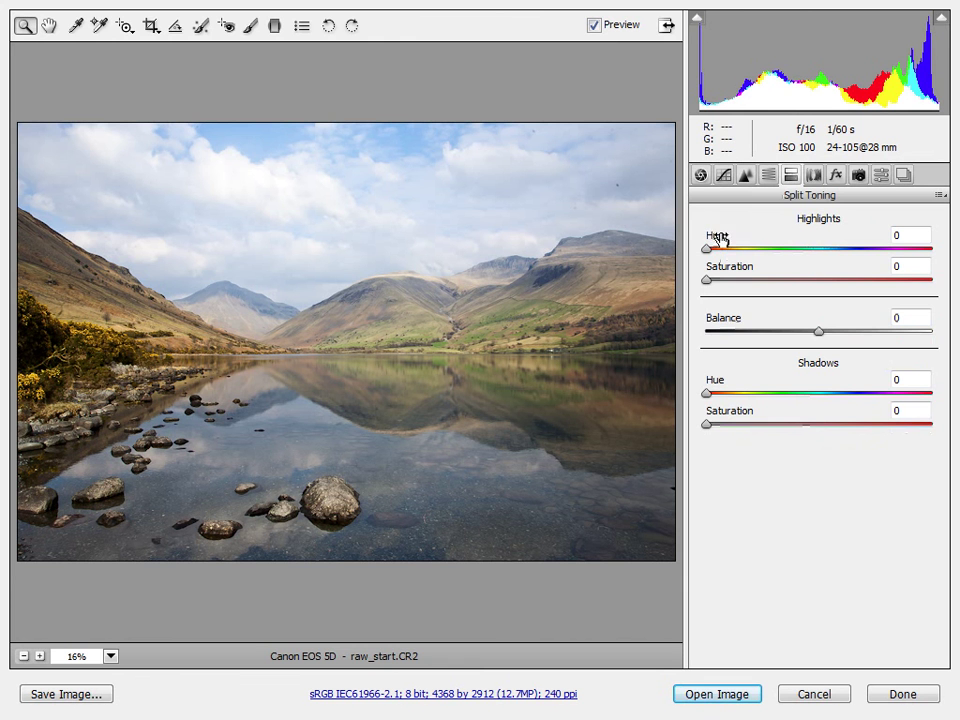
click(815, 178)
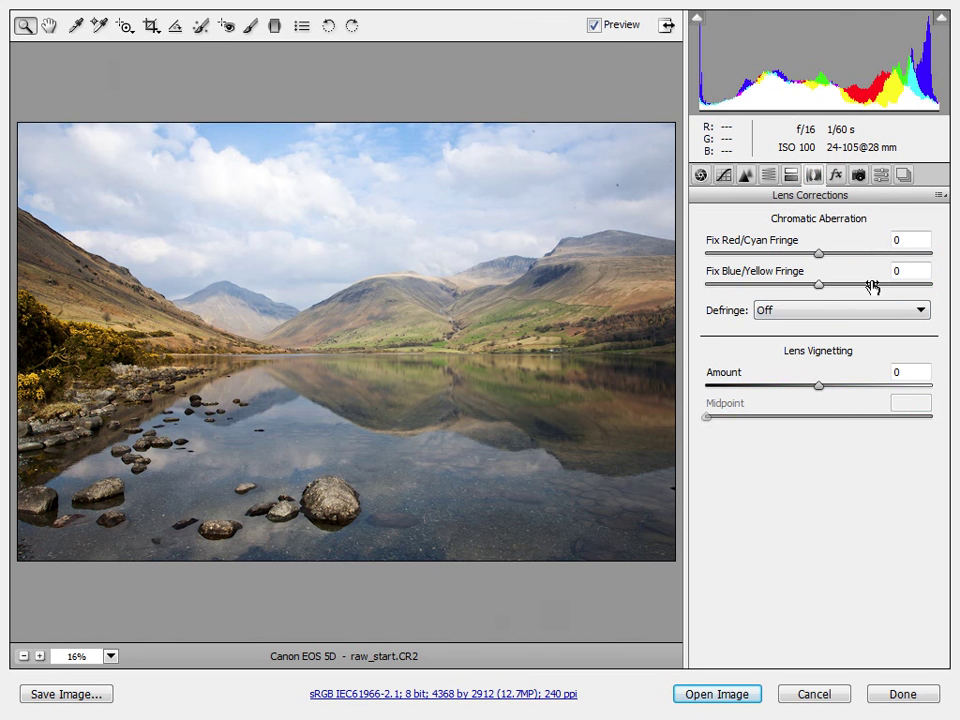
click(835, 177)
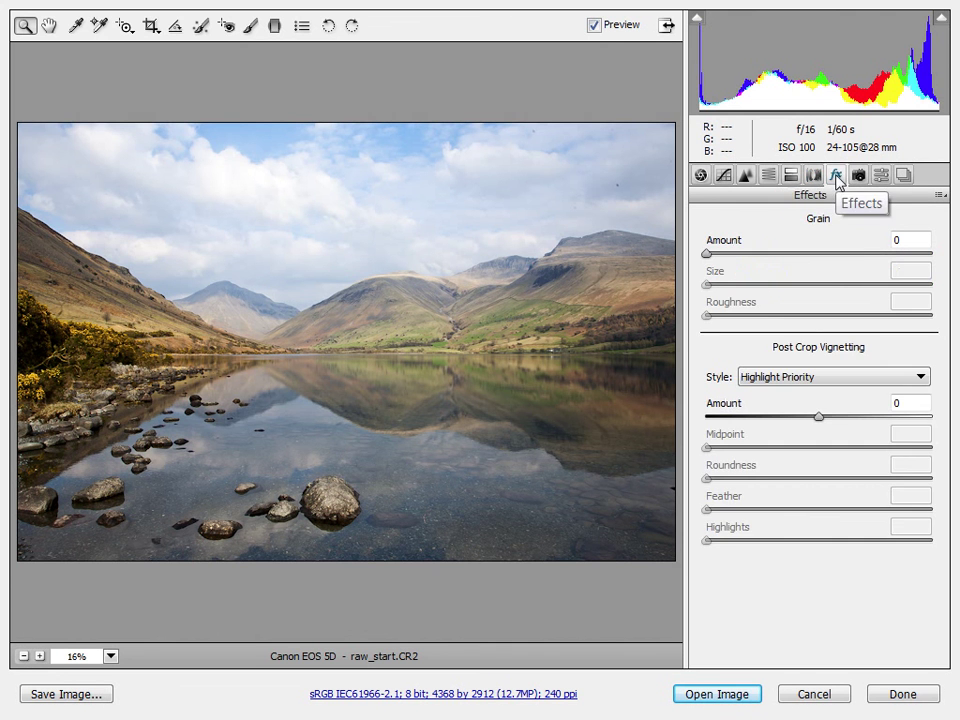
click(858, 179)
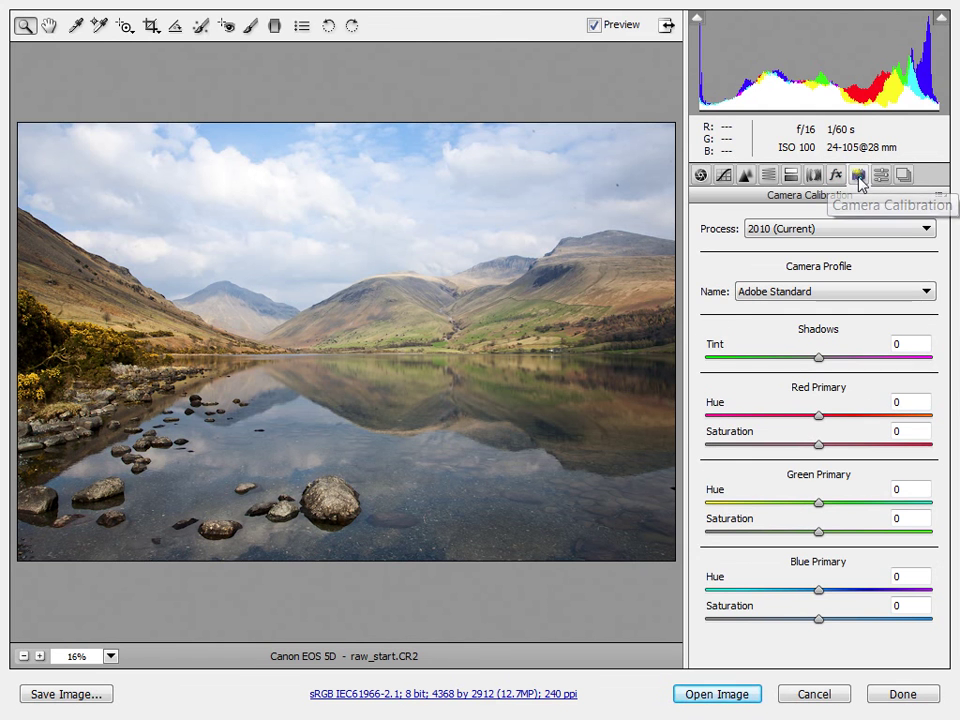
click(881, 180)
click(903, 179)
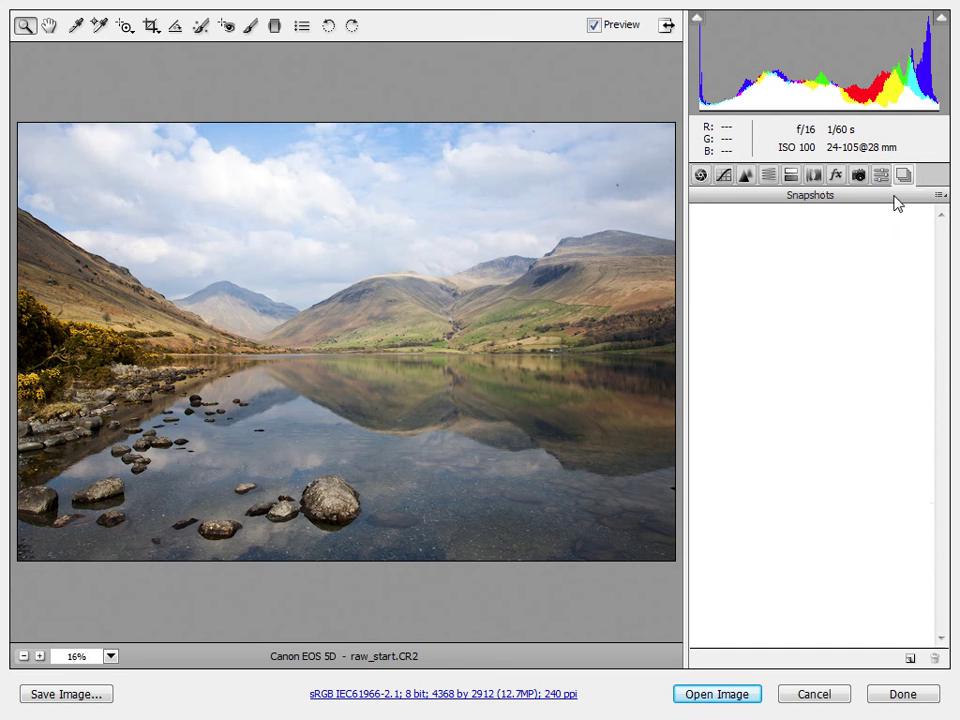
Compare the photo with and without the basic adjustments, leaving the preview of the current settings on
click(700, 177)
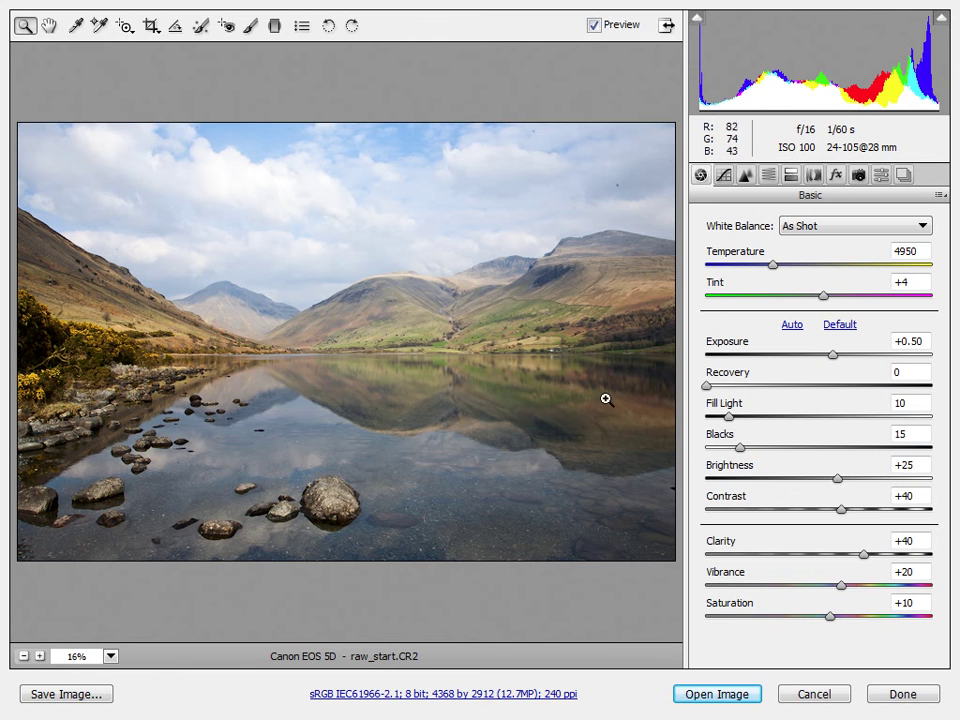
click(594, 26)
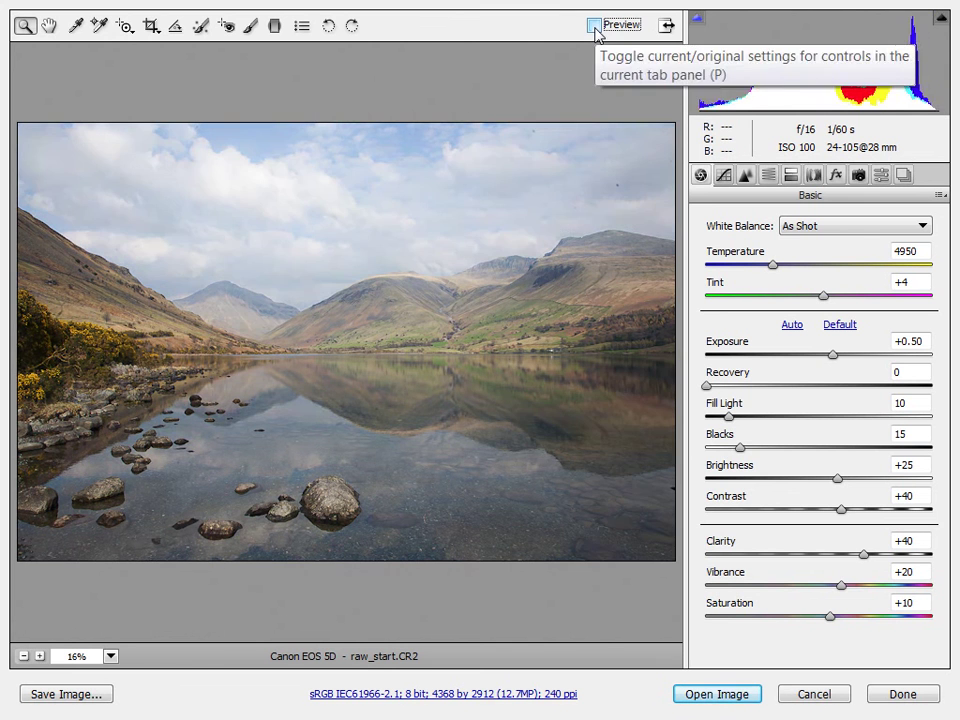
click(594, 26)
click(594, 26)
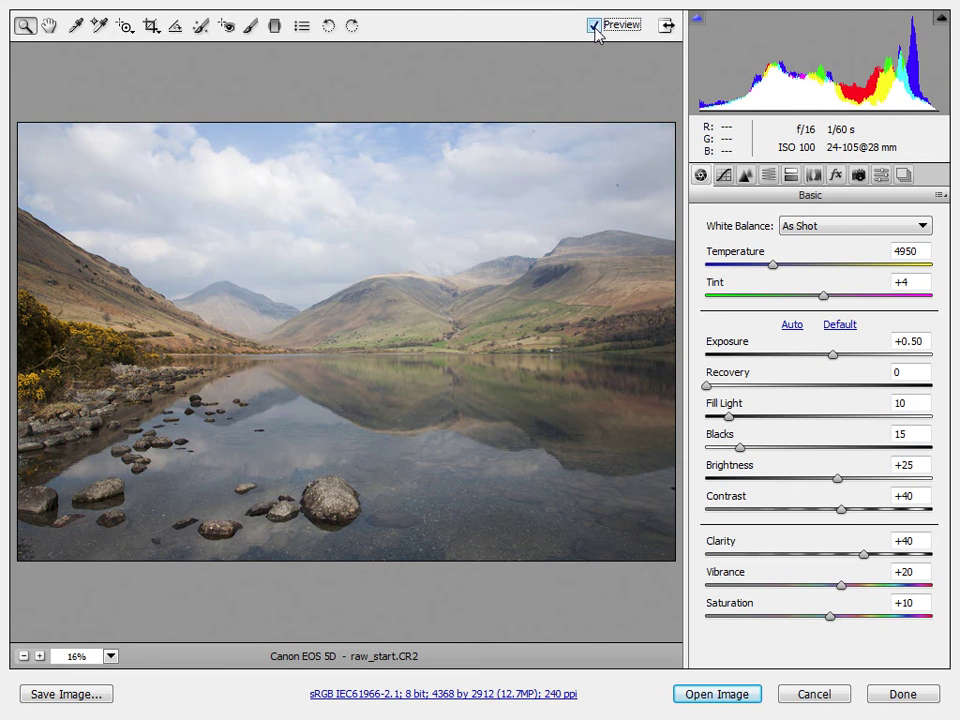
click(594, 27)
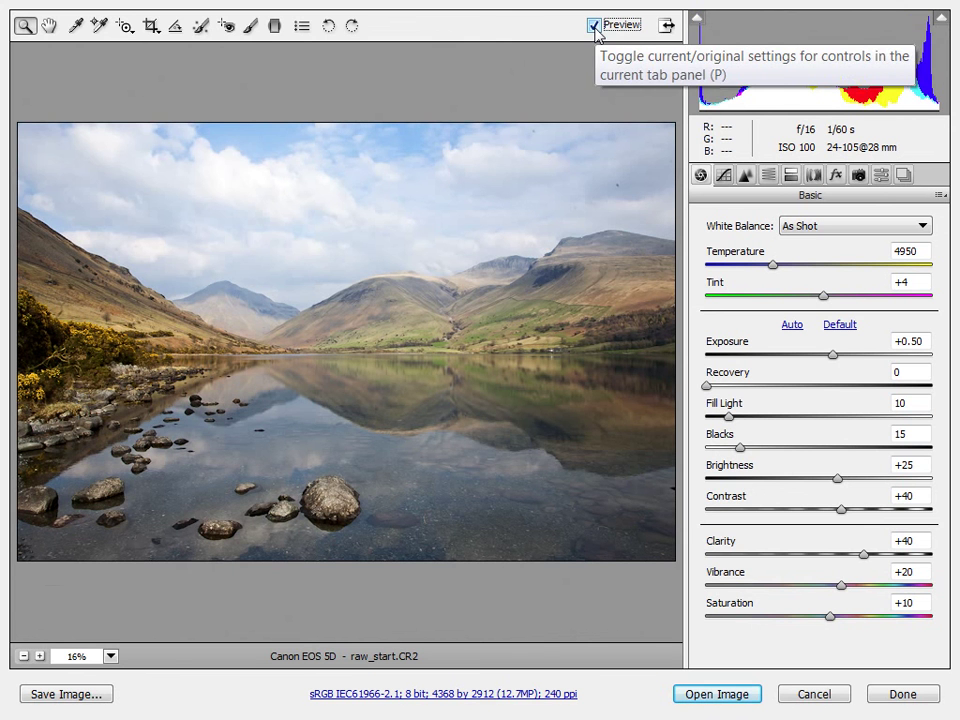